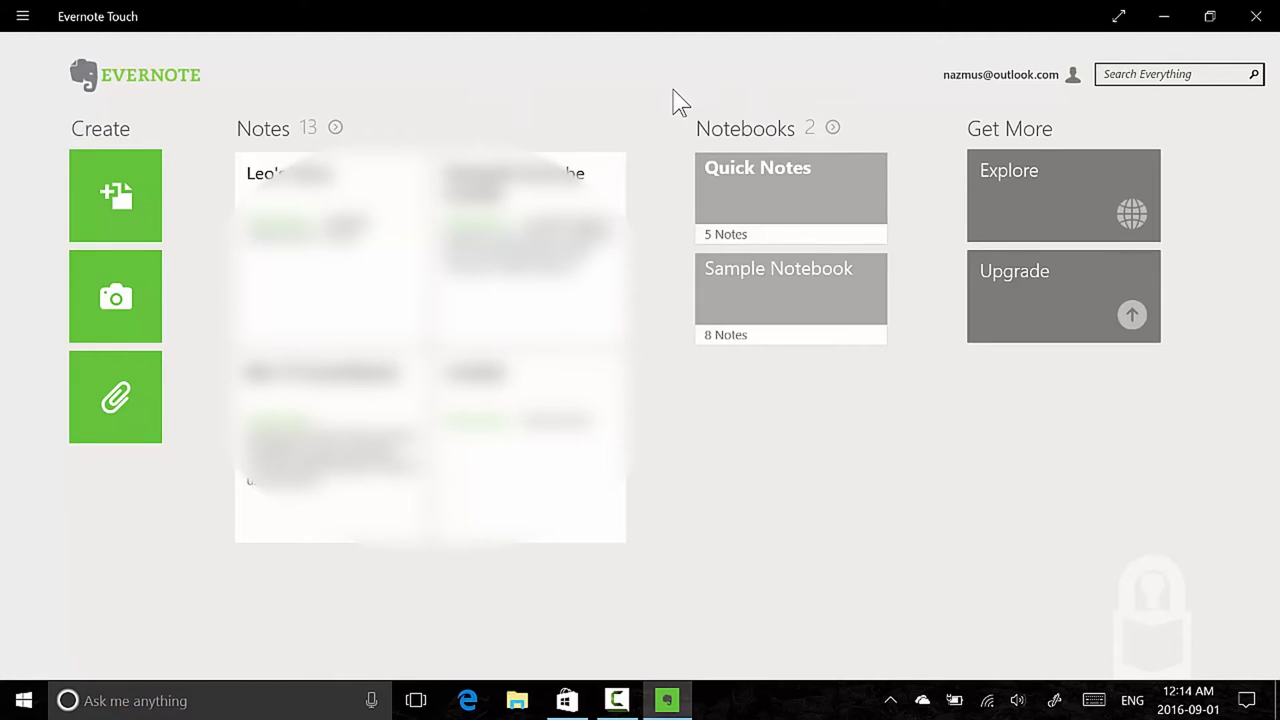
Show the app commands bar with its Sync command, dismiss it, and bring it up again.
{"action": "right_click", "coordinate": [673, 90]}
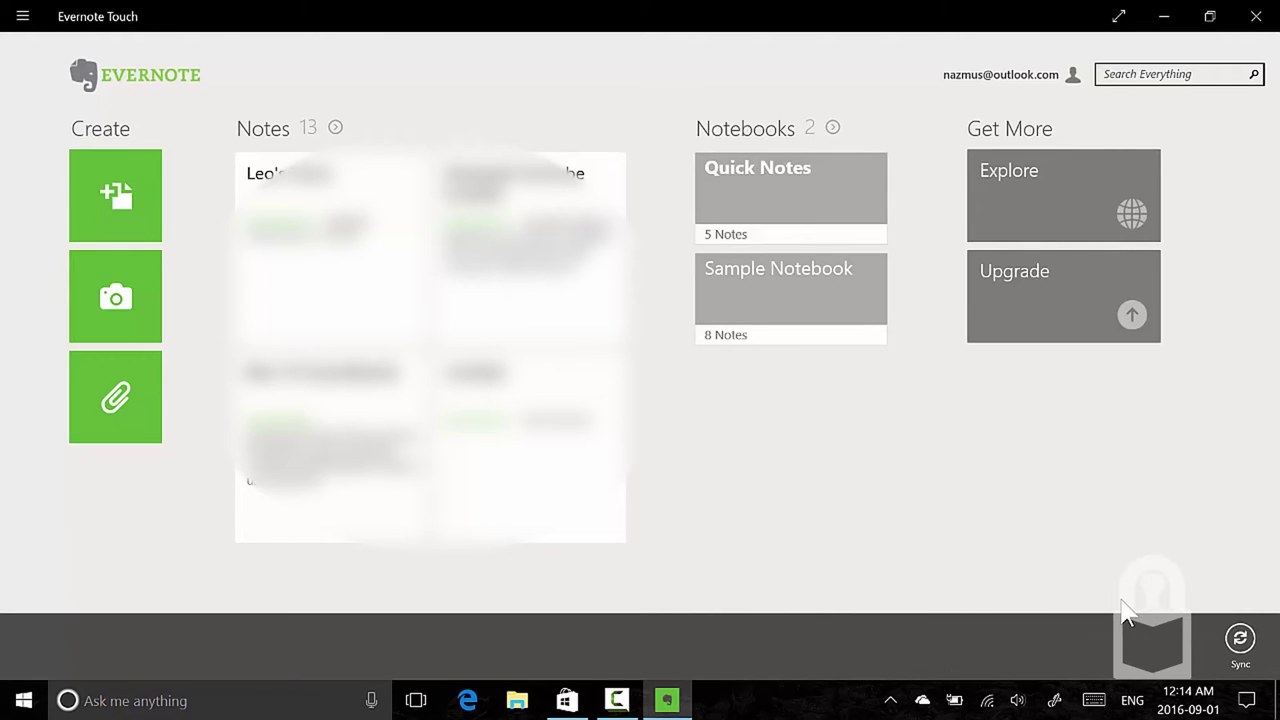
{"action": "left_click", "coordinate": [897, 513]}
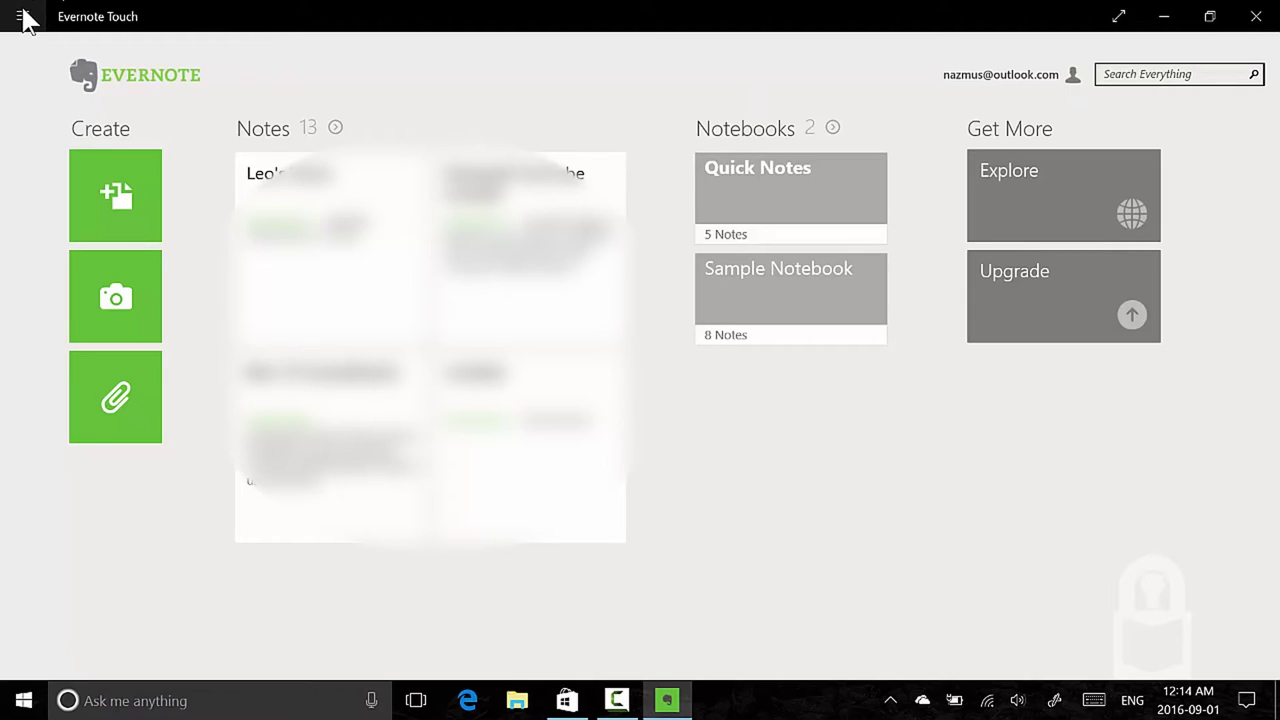
{"action": "left_click", "coordinate": [22, 20]}
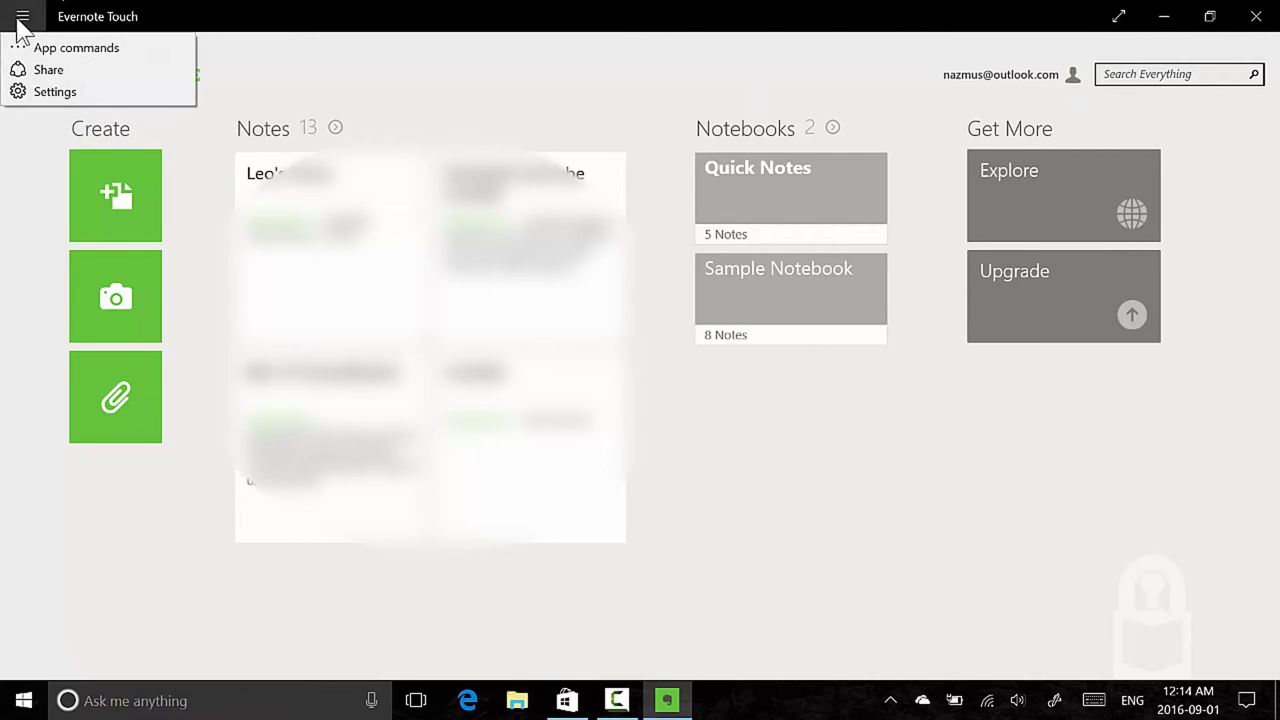
{"action": "left_click", "coordinate": [97, 52]}
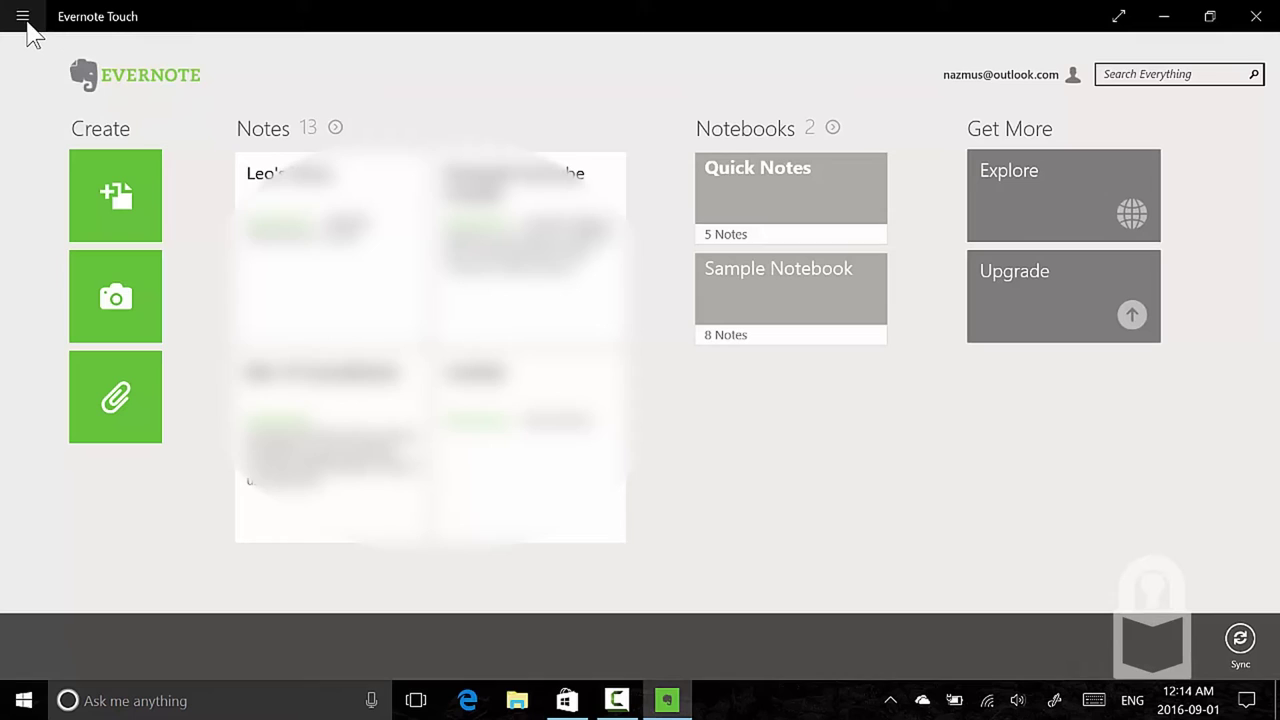
Open the Share pane of Evernote Touch and close it again.
{"action": "left_click", "coordinate": [25, 19]}
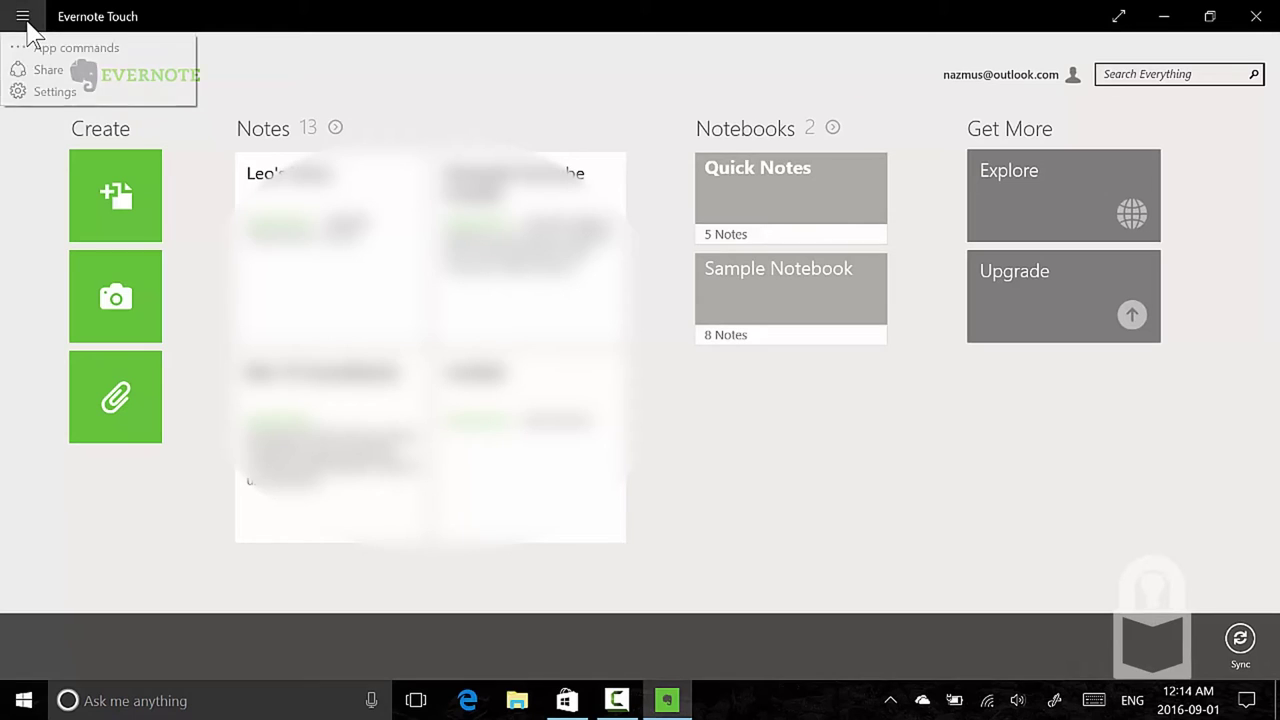
{"action": "left_click", "coordinate": [87, 71]}
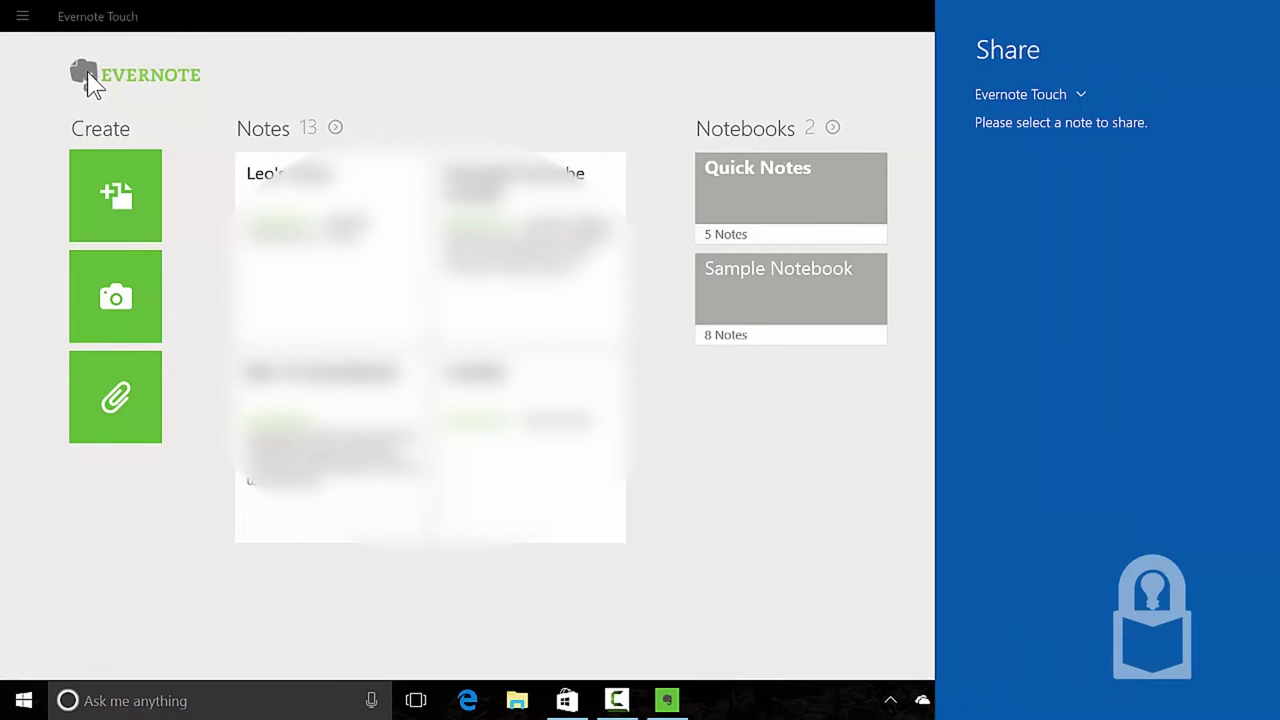
{"action": "left_click", "coordinate": [87, 71]}
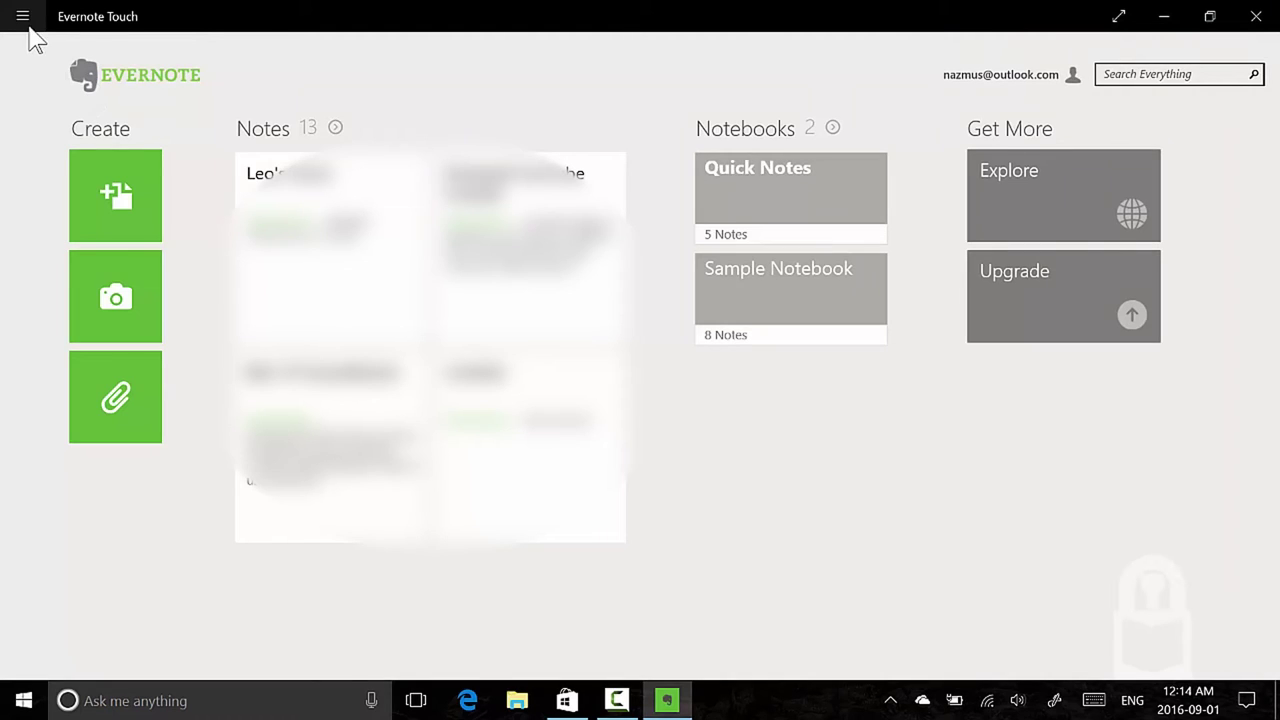
Review the Evernote Touch settings, including the Reminders options, and close the Settings pane.
{"action": "left_click", "coordinate": [24, 20]}
{"action": "left_click", "coordinate": [44, 100]}
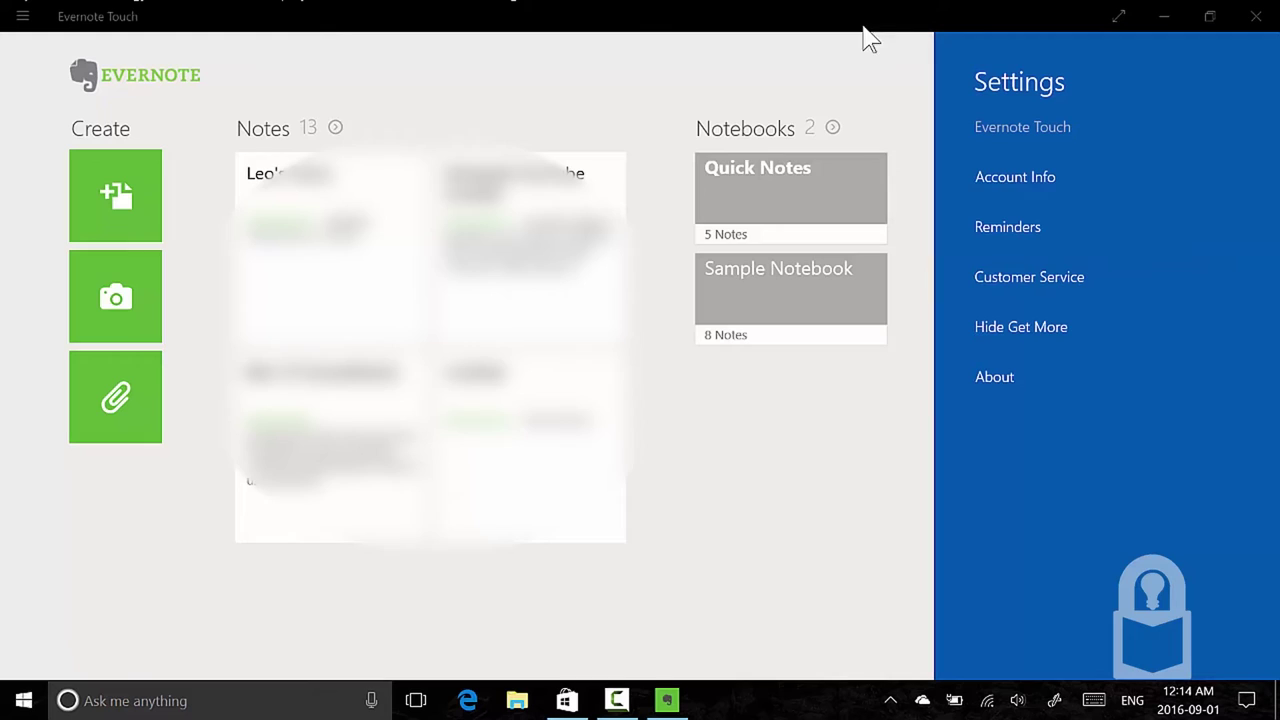
{"action": "left_click", "coordinate": [774, 94]}
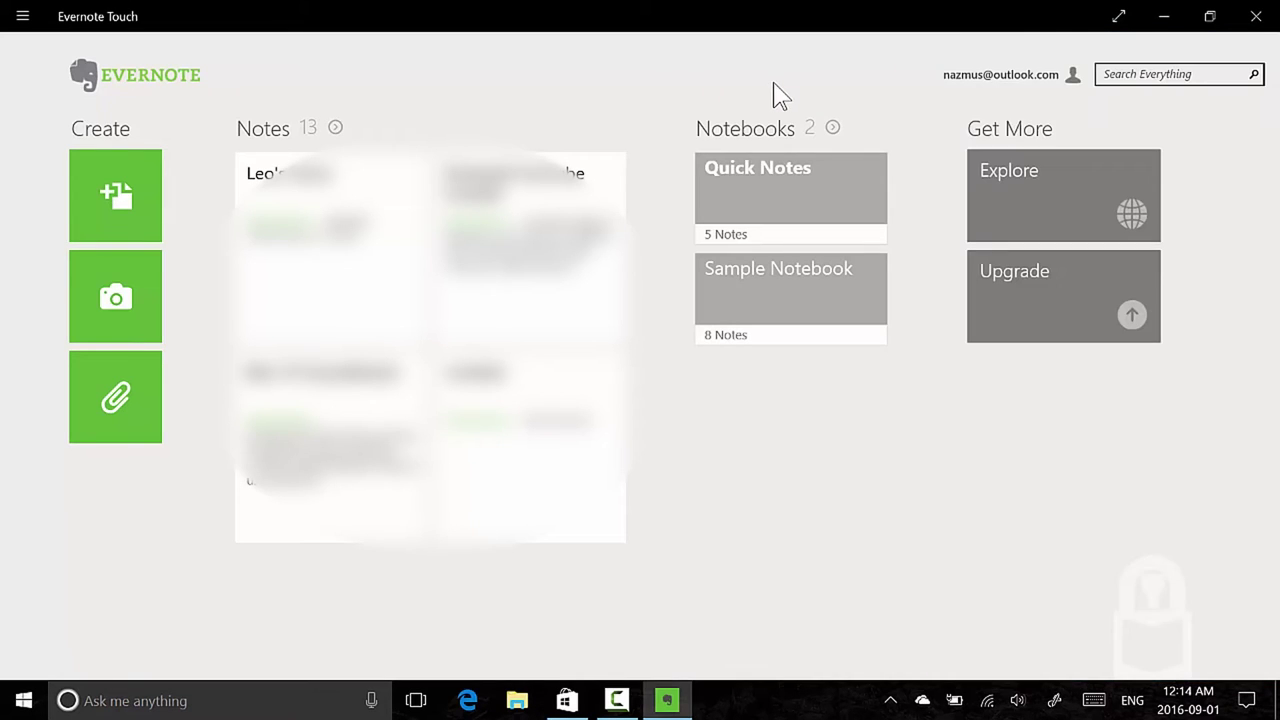
{"action": "left_click", "coordinate": [14, 12]}
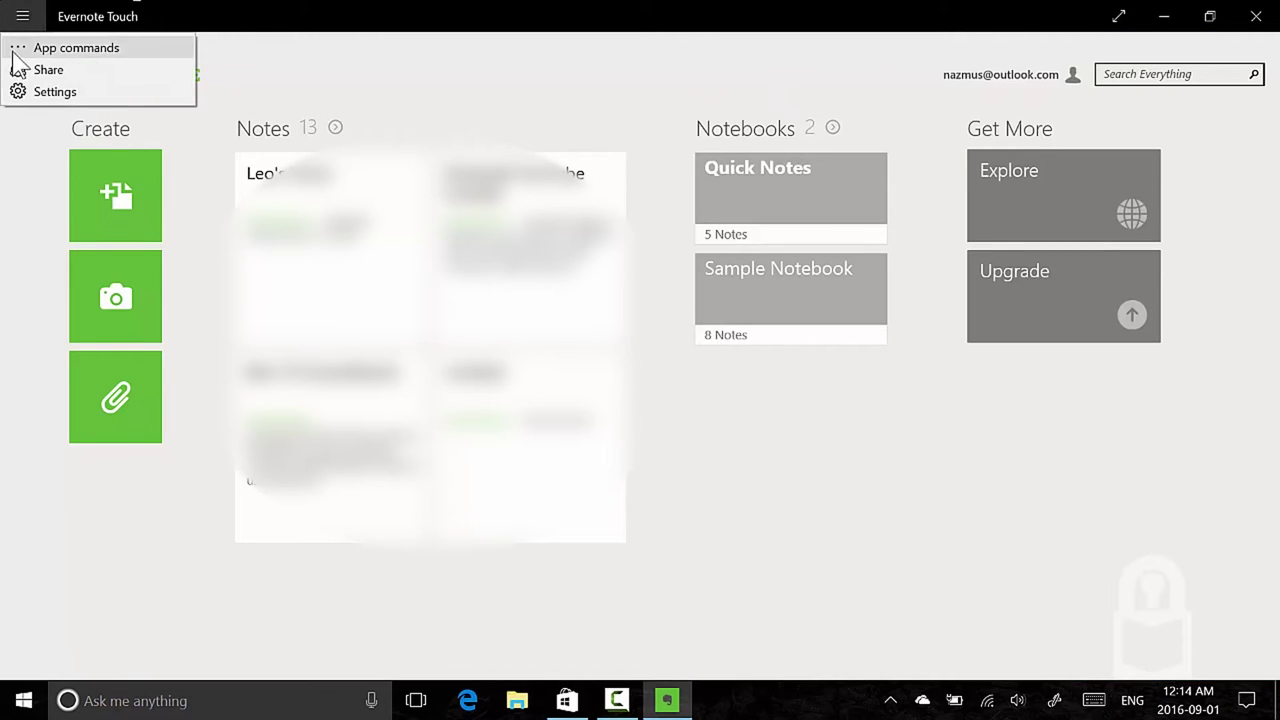
{"action": "left_click", "coordinate": [50, 90]}
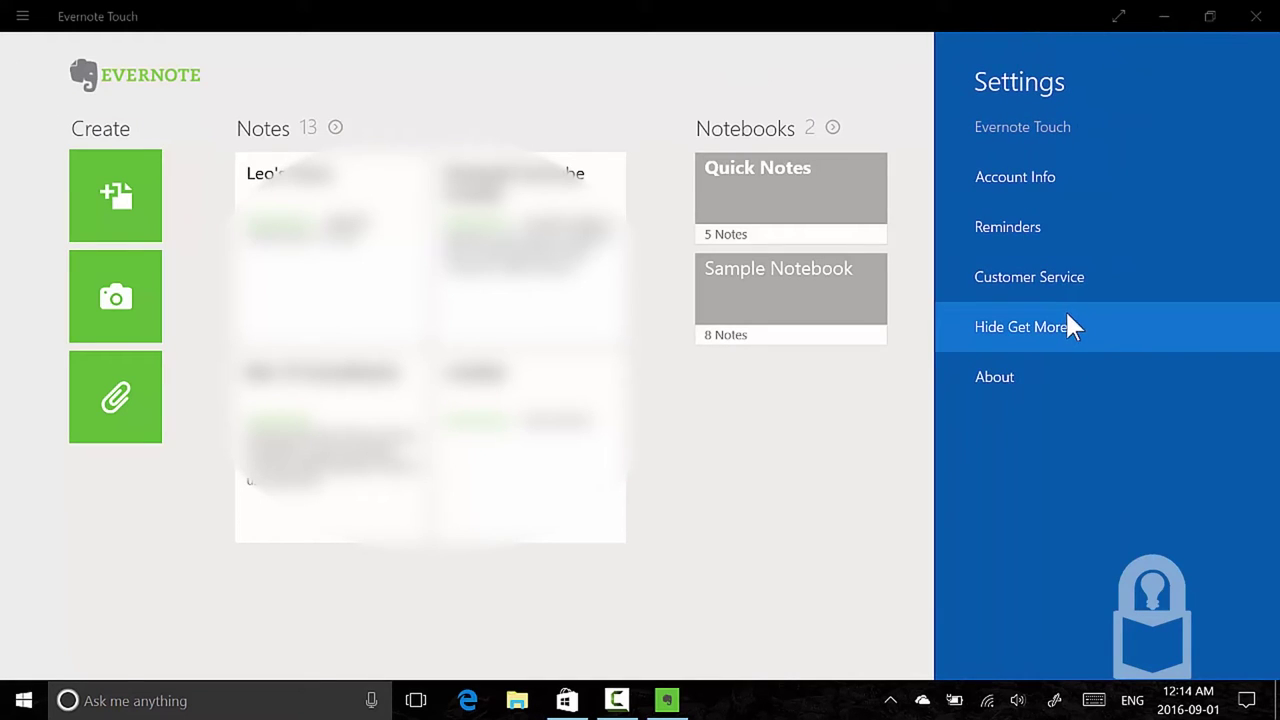
{"action": "left_click", "coordinate": [1116, 250]}
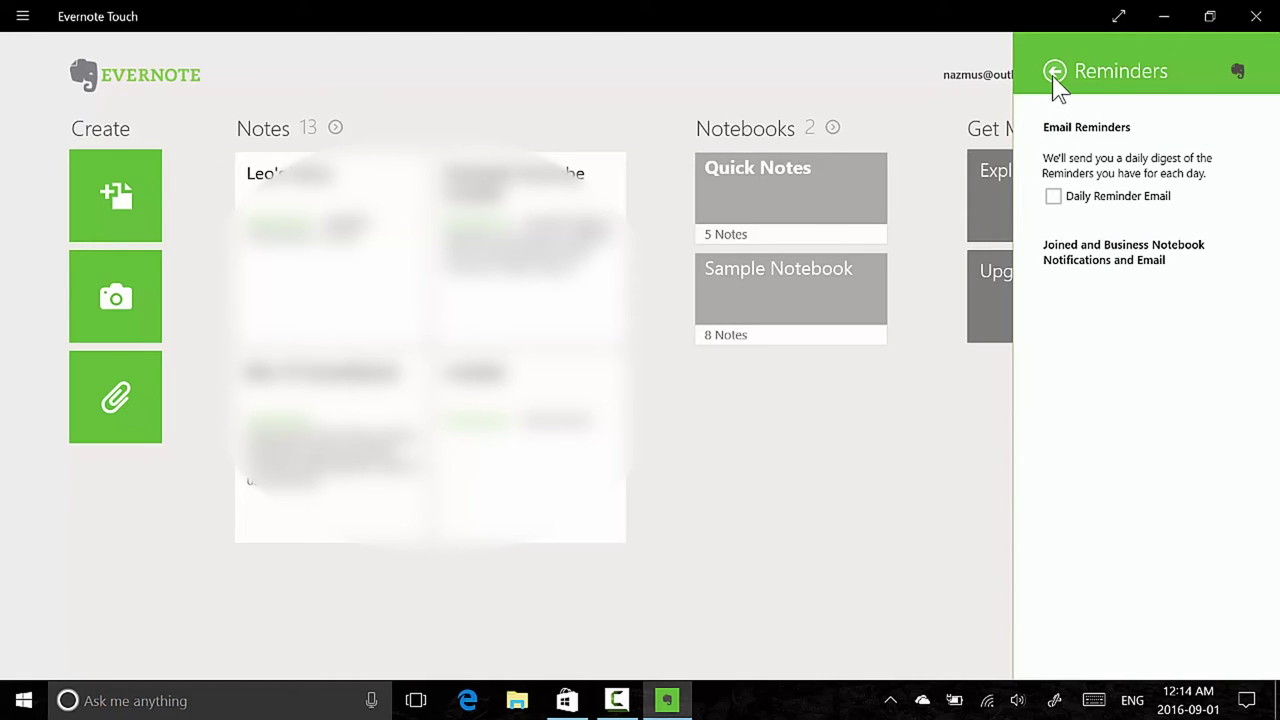
{"action": "left_click", "coordinate": [1053, 75]}
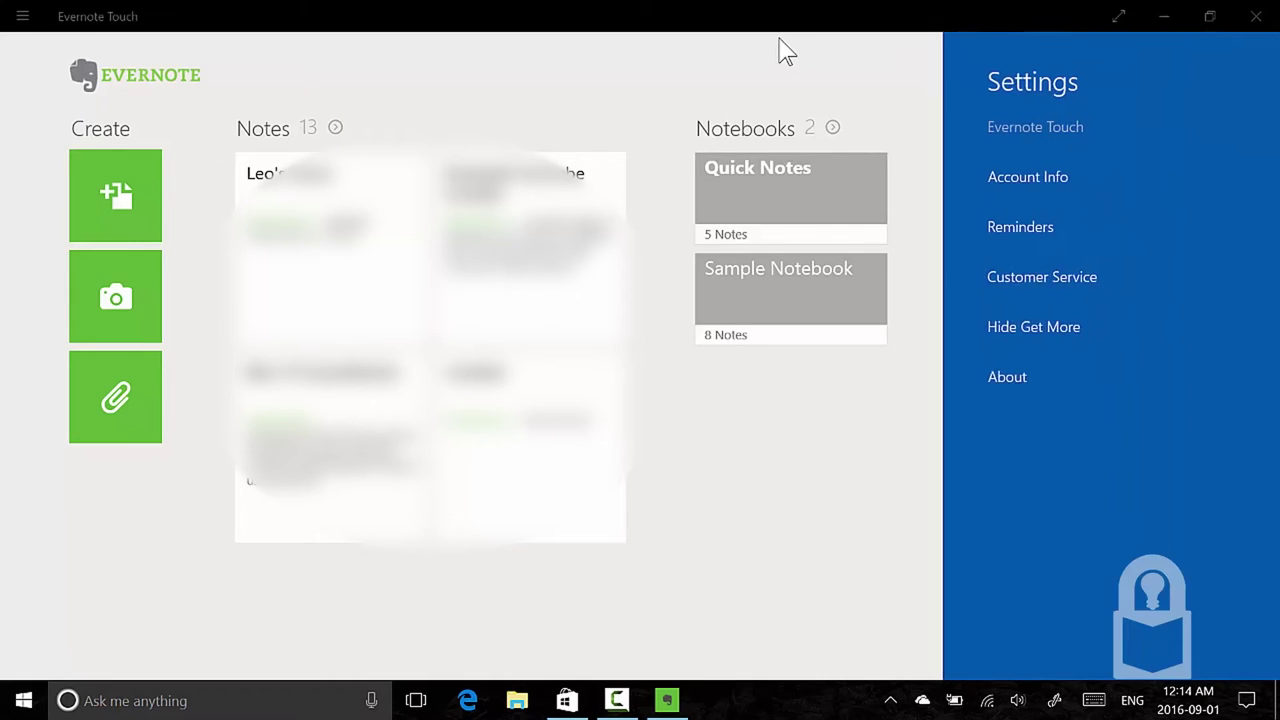
{"action": "left_click", "coordinate": [538, 110]}
Open the sample note "Take notes" from the full Notes list, and briefly minimize and restore the window.
{"action": "left_click", "coordinate": [256, 136]}
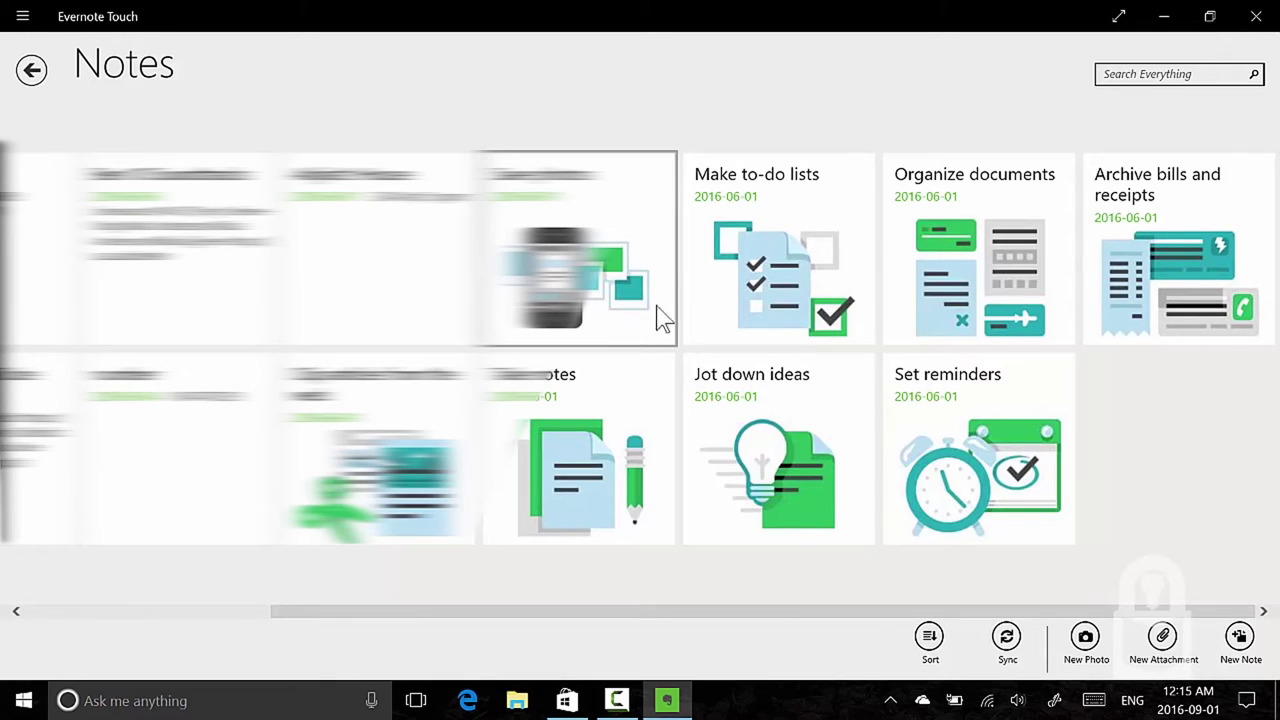
{"action": "left_click", "coordinate": [607, 404]}
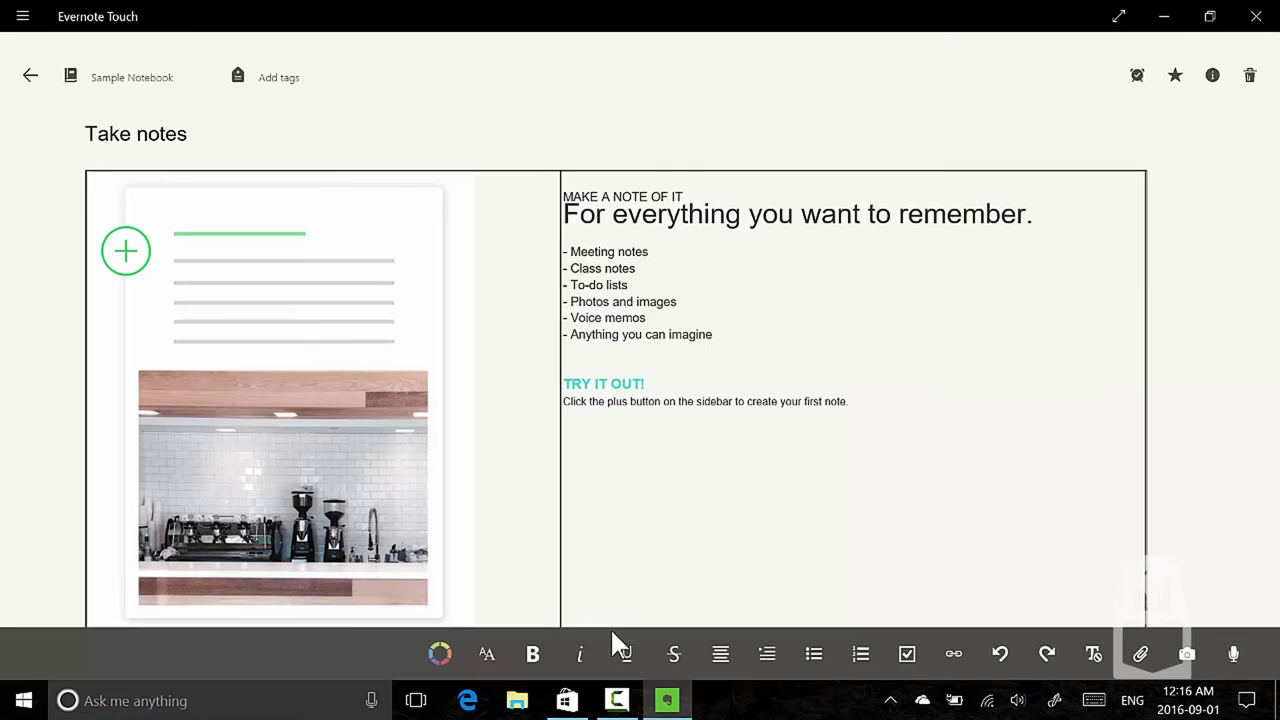
{"action": "left_click", "coordinate": [667, 702]}
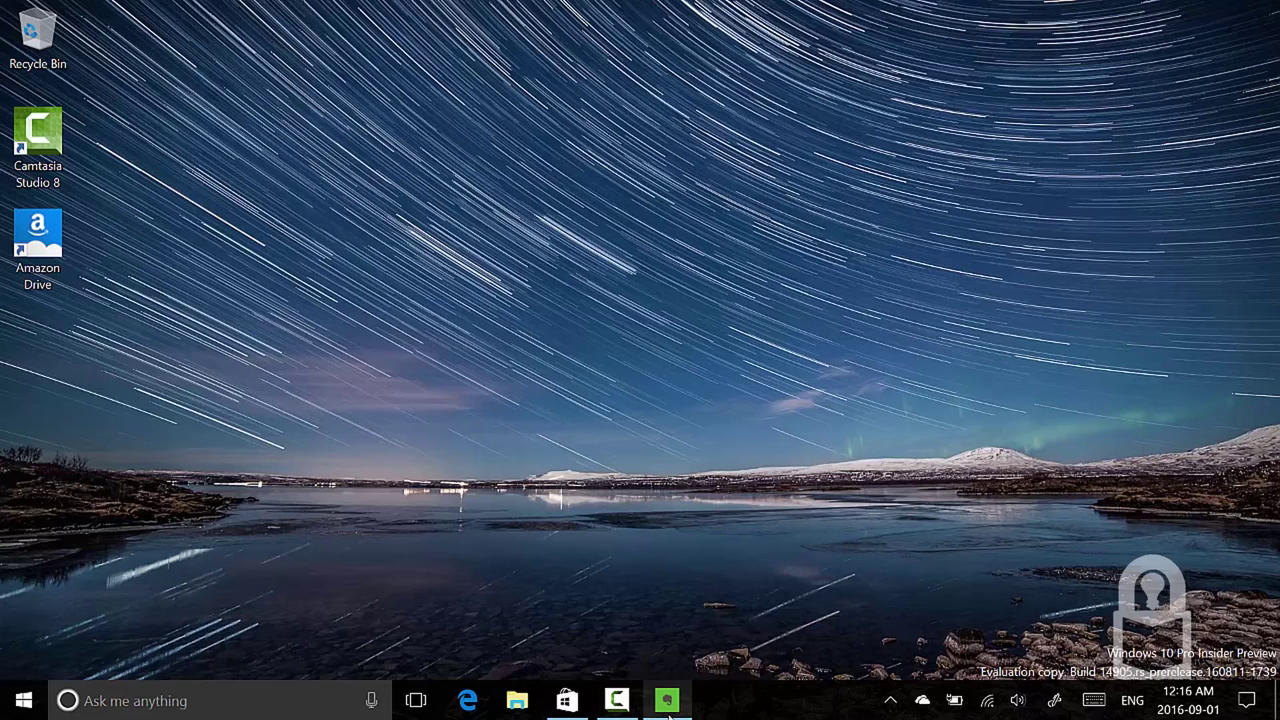
{"action": "left_click", "coordinate": [668, 712]}
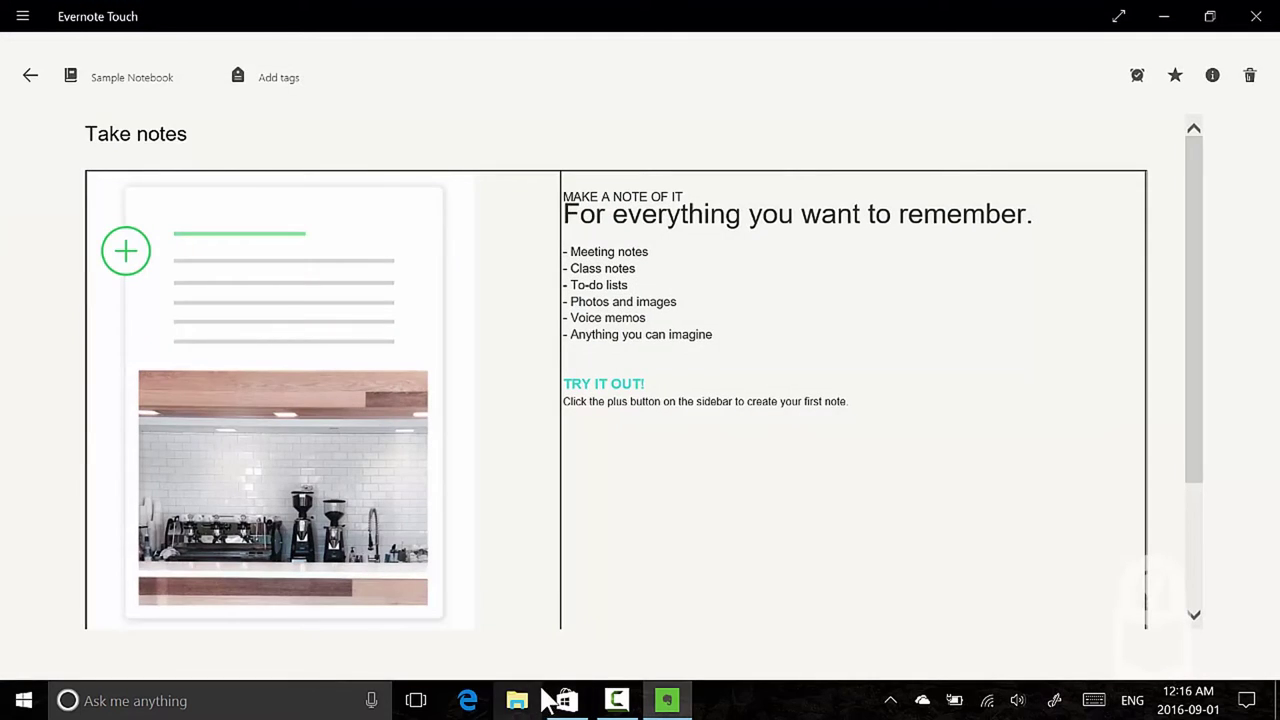
Switch to the Store's download queue, search Windows for "evernote", and dismiss the search.
{"action": "left_click", "coordinate": [564, 700]}
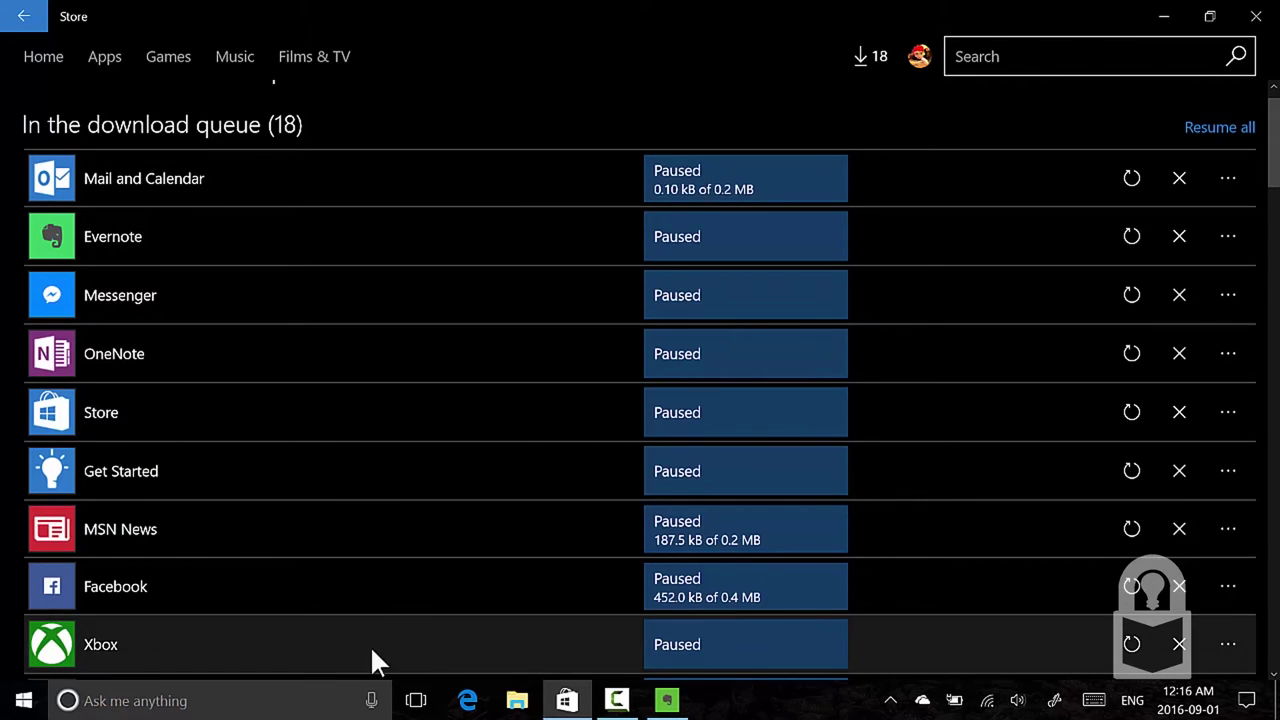
{"action": "left_click", "coordinate": [300, 705]}
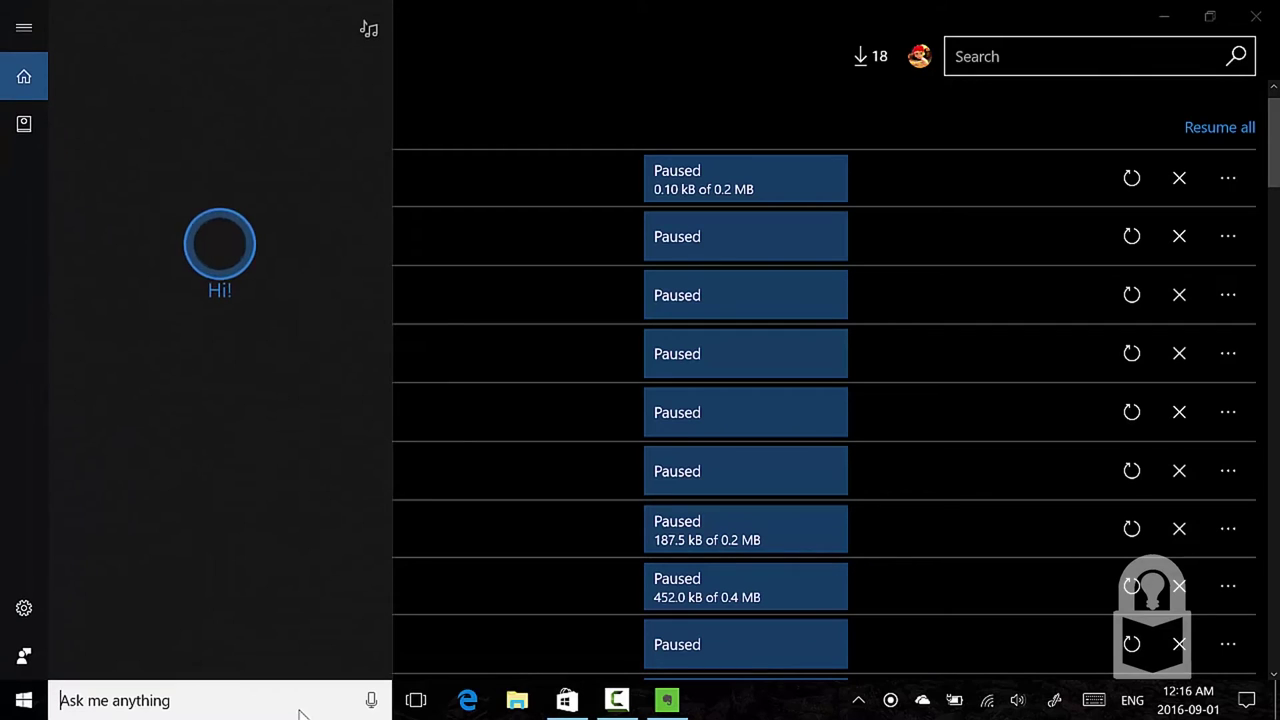
{"action": "type", "text": "evernote"}
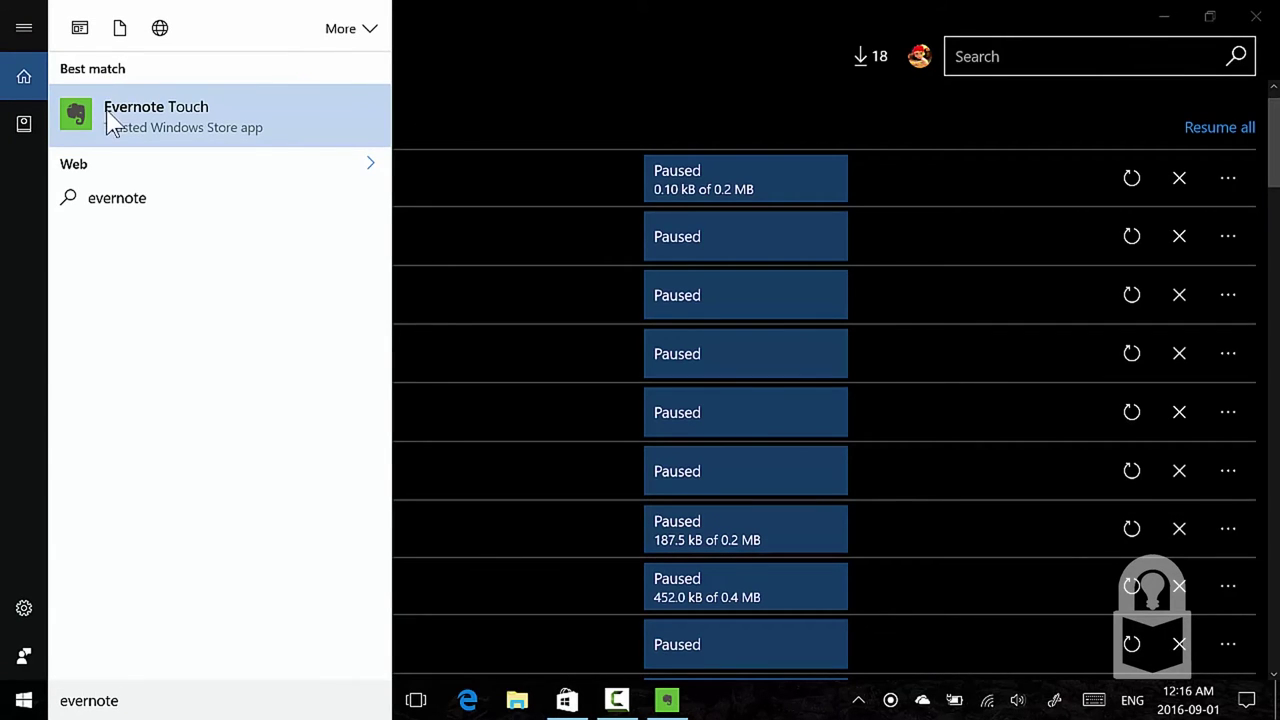
{"action": "left_click", "coordinate": [638, 108]}
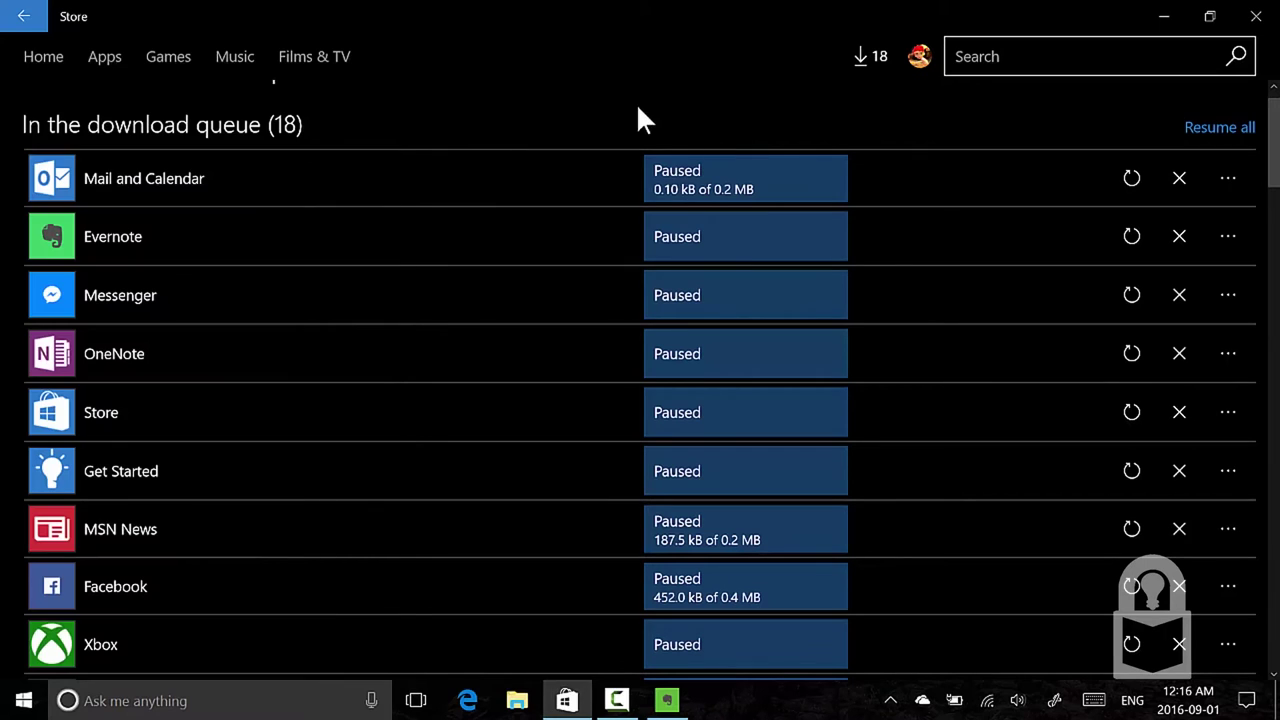
Open Evernote's Store page from the download queue and browse through its app screenshots.
{"action": "left_click", "coordinate": [480, 228]}
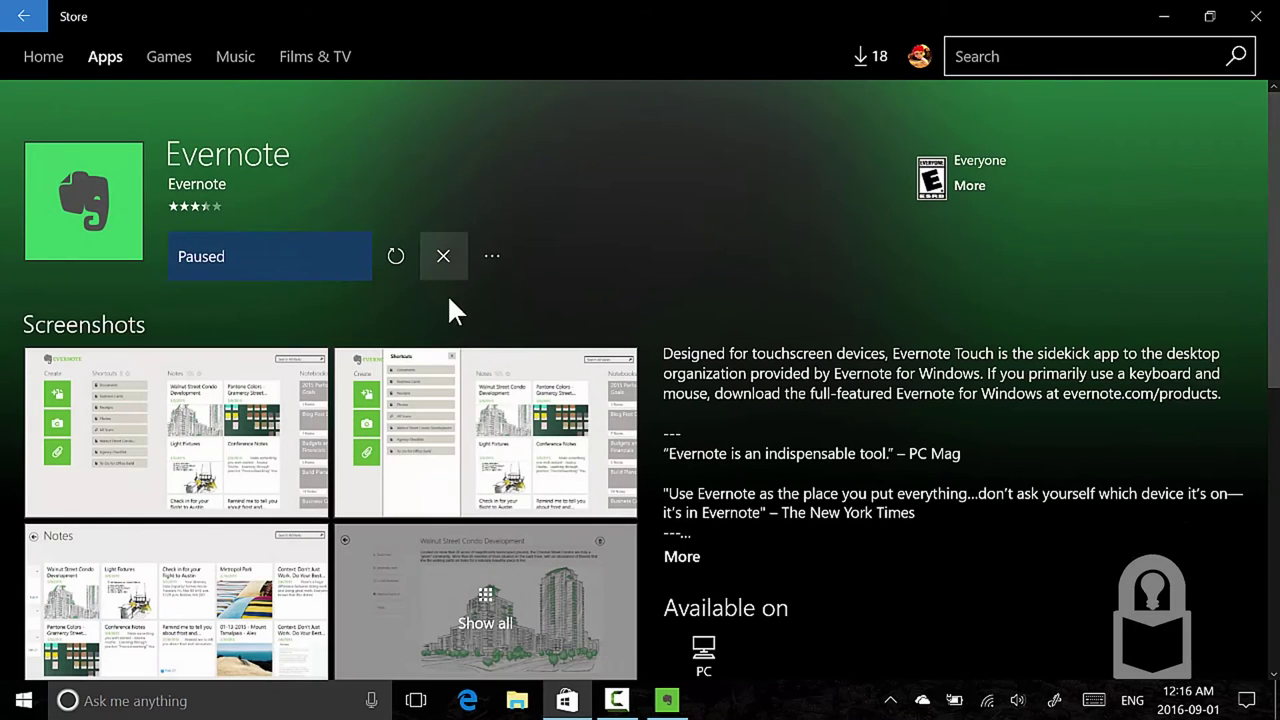
{"action": "scroll", "coordinate": [480, 380], "scroll_direction": "down", "scroll_amount": 3}
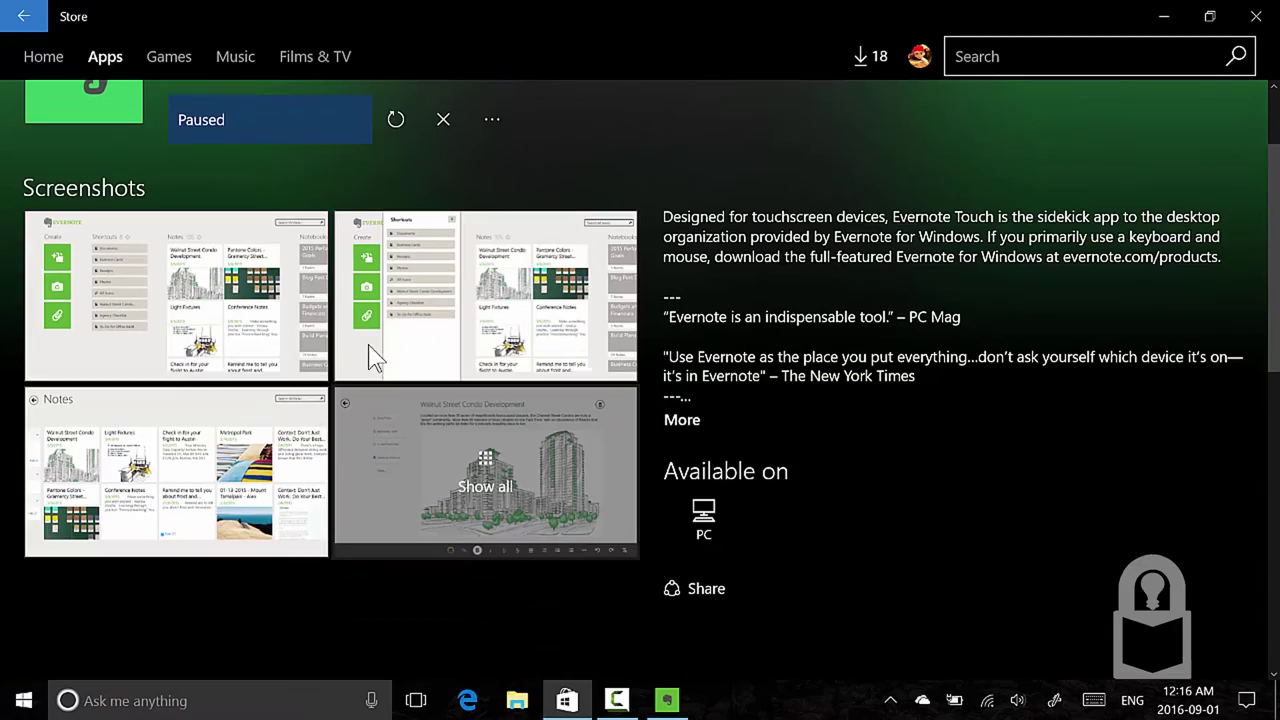
{"action": "left_click", "coordinate": [472, 505]}
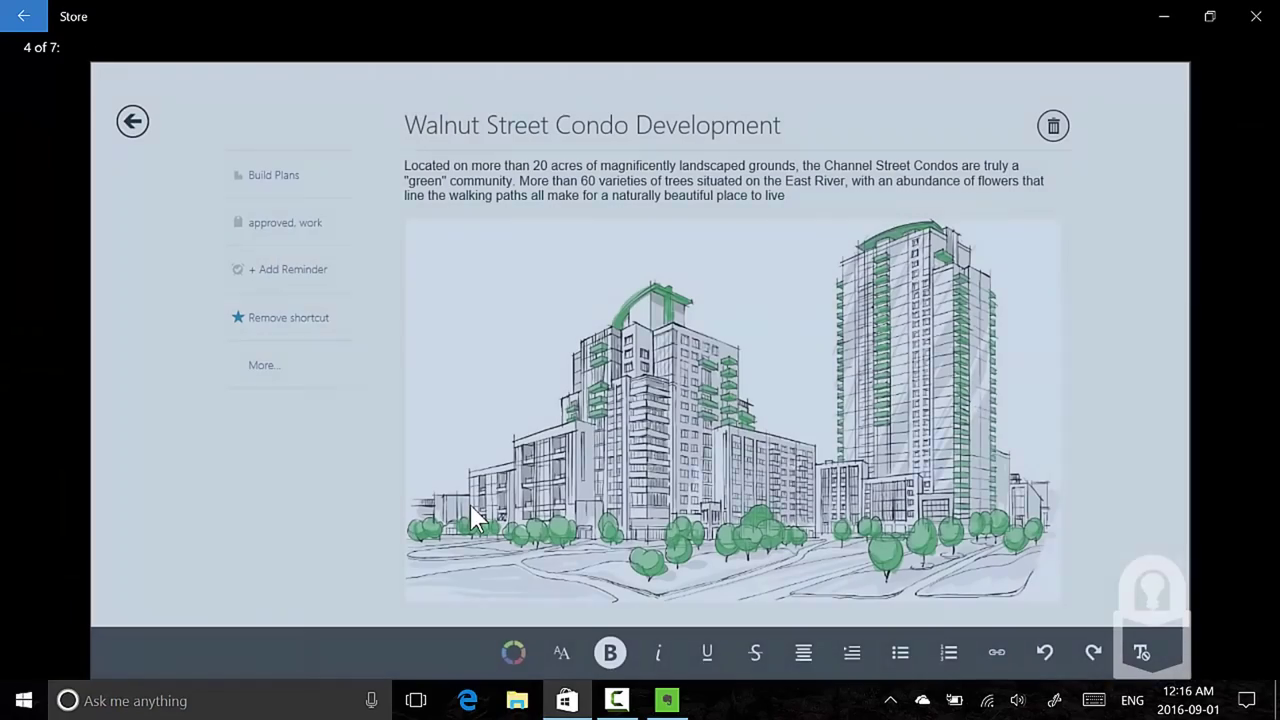
{"action": "key", "text": "Right"}
{"action": "key", "text": "Right"}
{"action": "key", "text": "Right"}
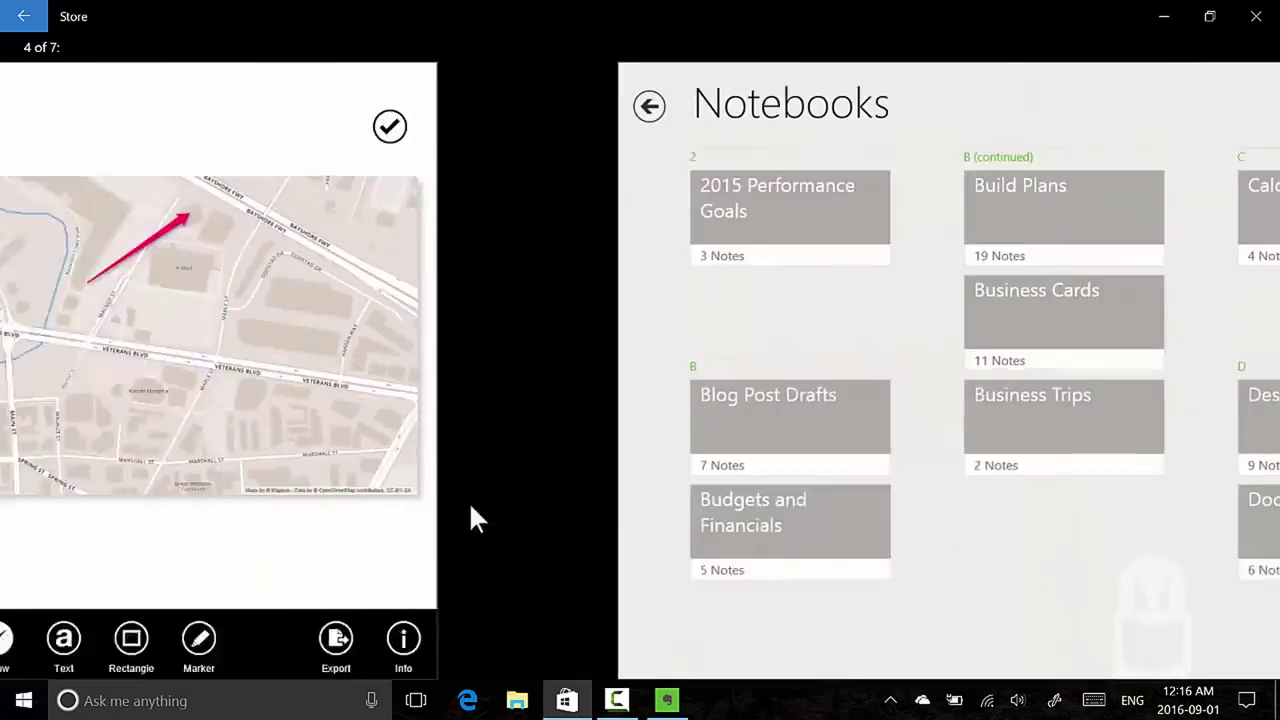
{"action": "key", "text": "Right"}
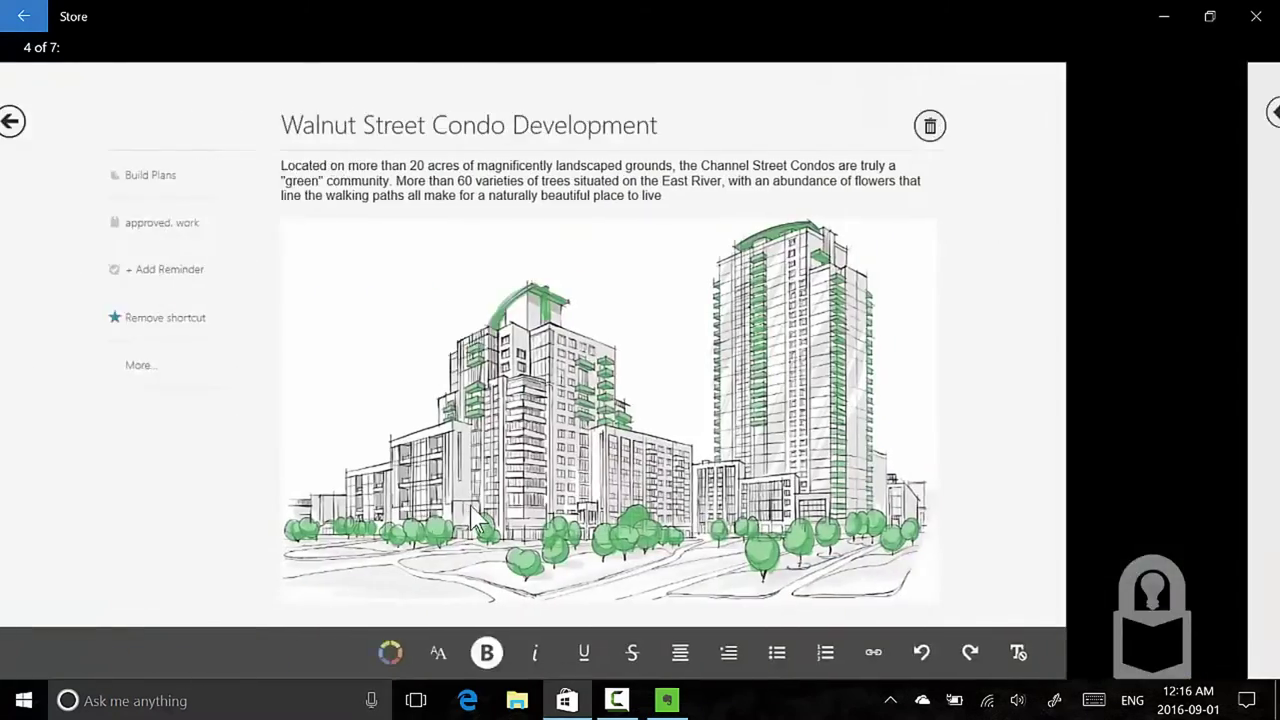
{"action": "key", "text": "Escape"}
{"action": "scroll", "coordinate": [640, 380], "scroll_direction": "up", "scroll_amount": 2}
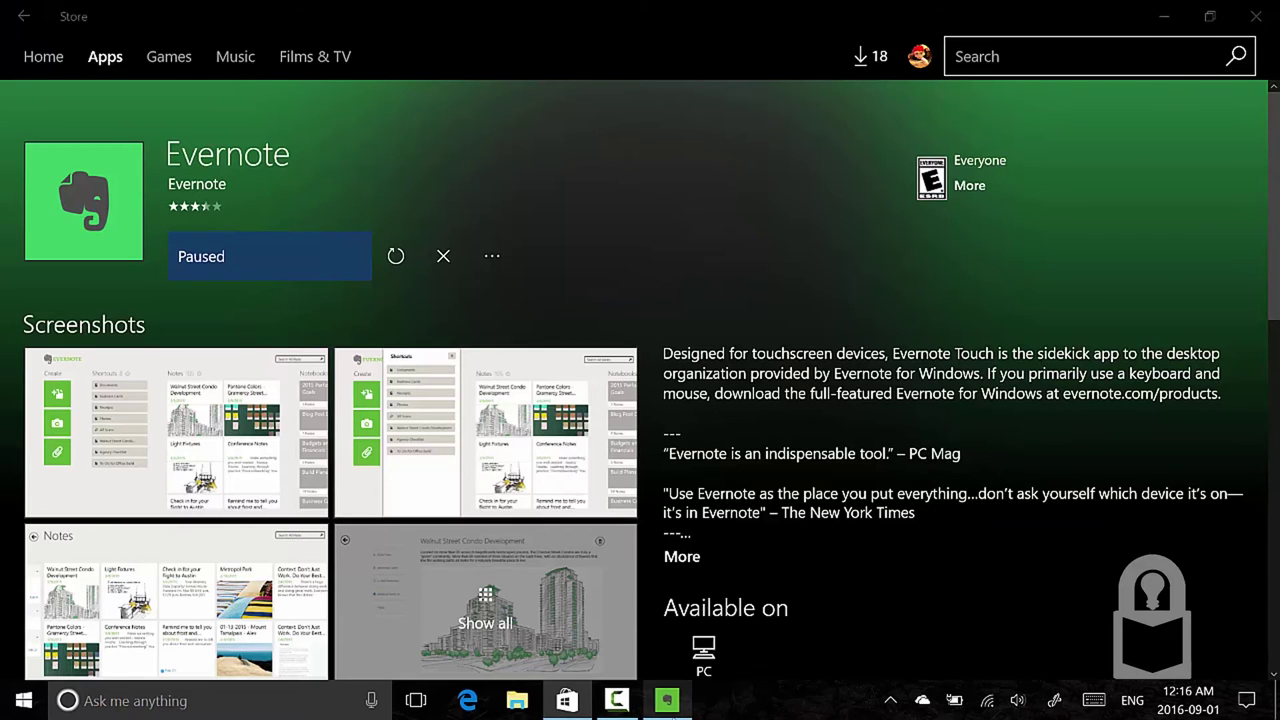
Check the Evernote Touch window briefly, and resume the paused Evernote download on its Store page.
{"action": "left_click", "coordinate": [668, 703]}
{"action": "left_click", "coordinate": [670, 703]}
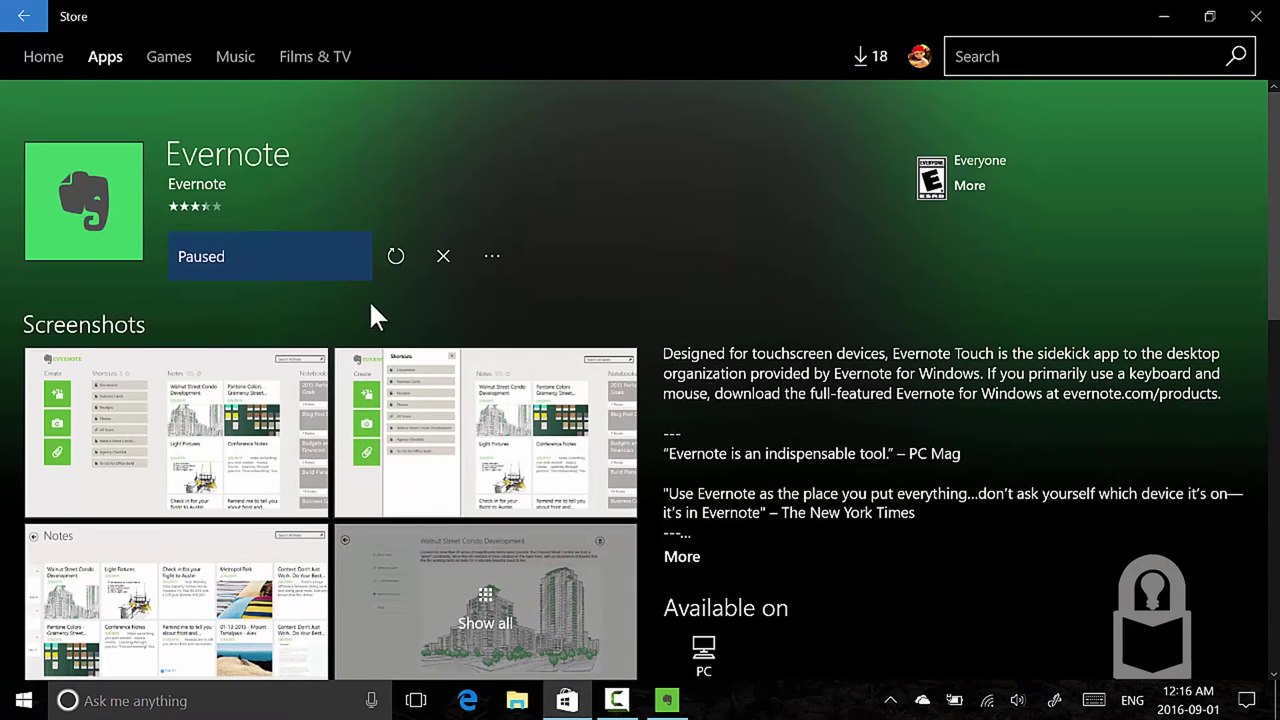
{"action": "left_click", "coordinate": [404, 260]}
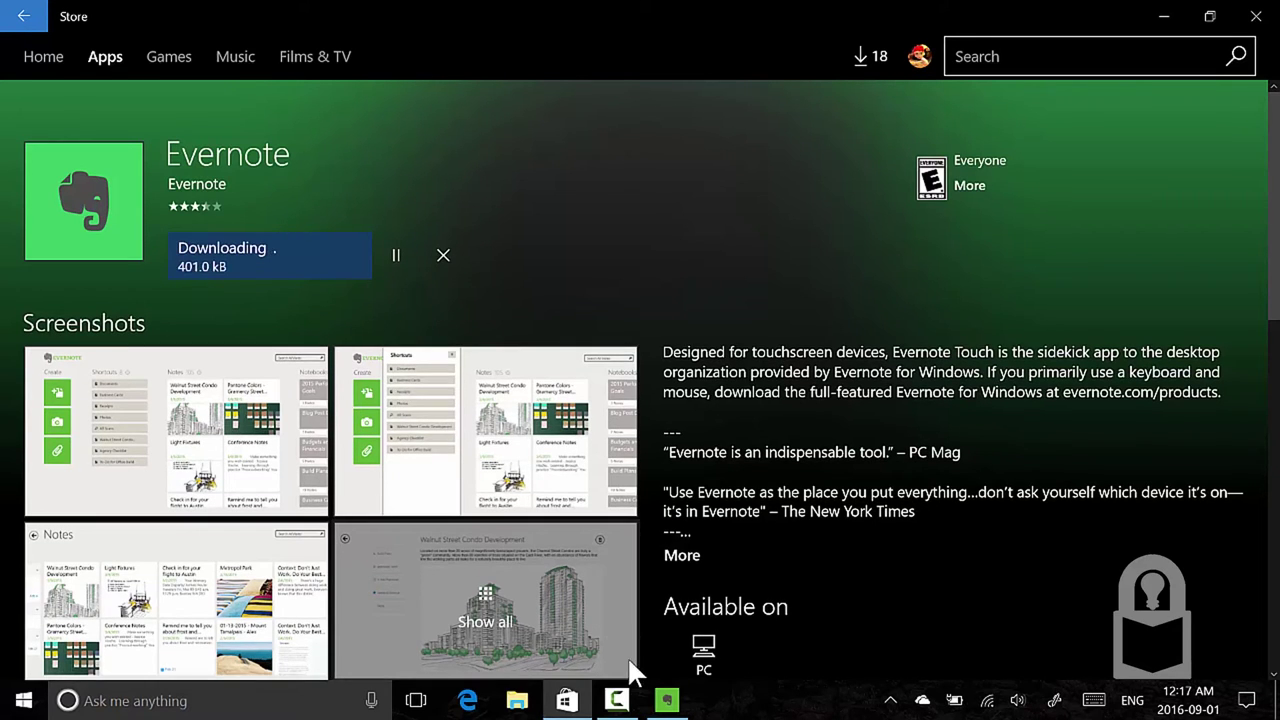
Snap Evernote Touch and the Store side by side during the update, and maximize the Store window once Evernote is installed.
{"action": "left_click", "coordinate": [664, 702]}
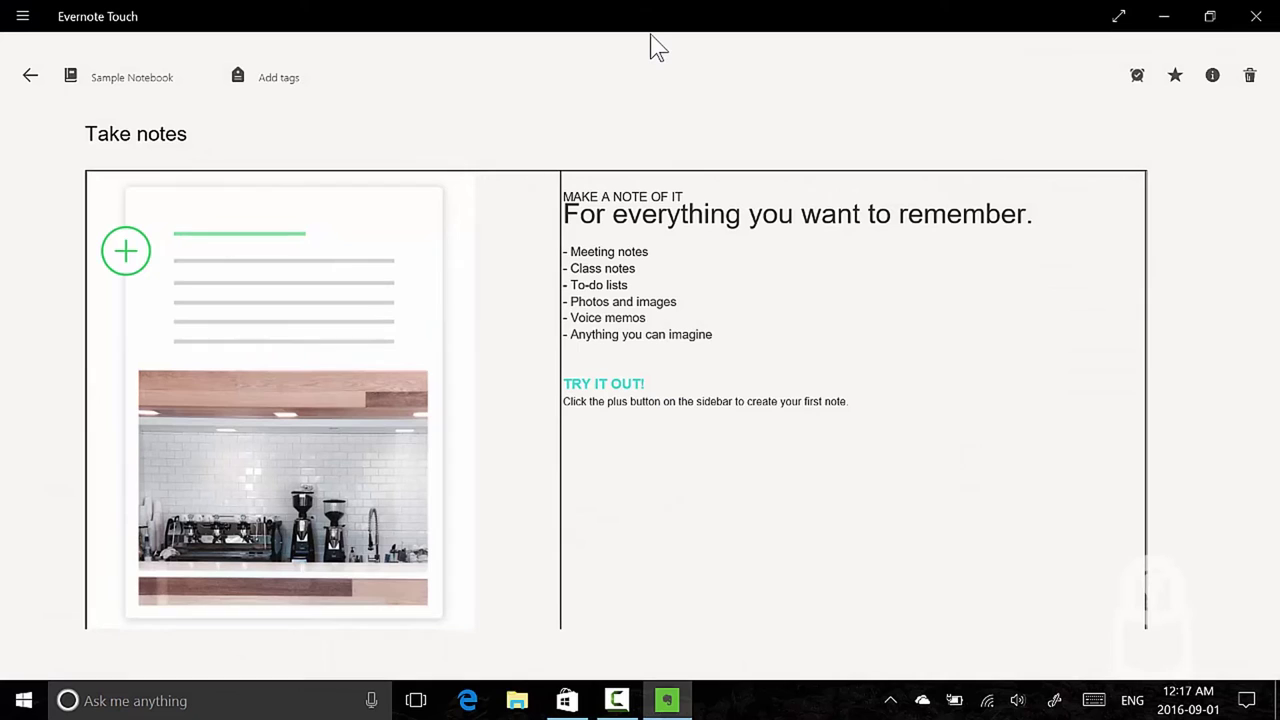
{"action": "key", "text": "super+Right"}
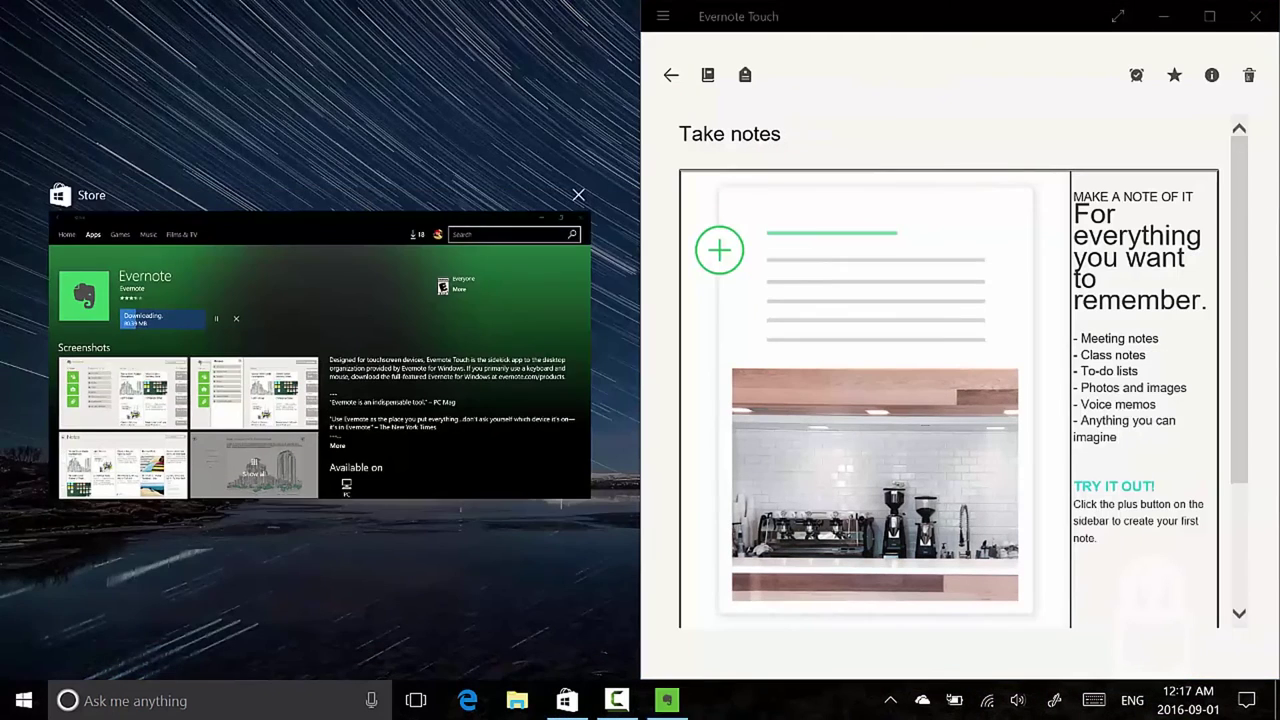
{"action": "key", "text": "Return"}
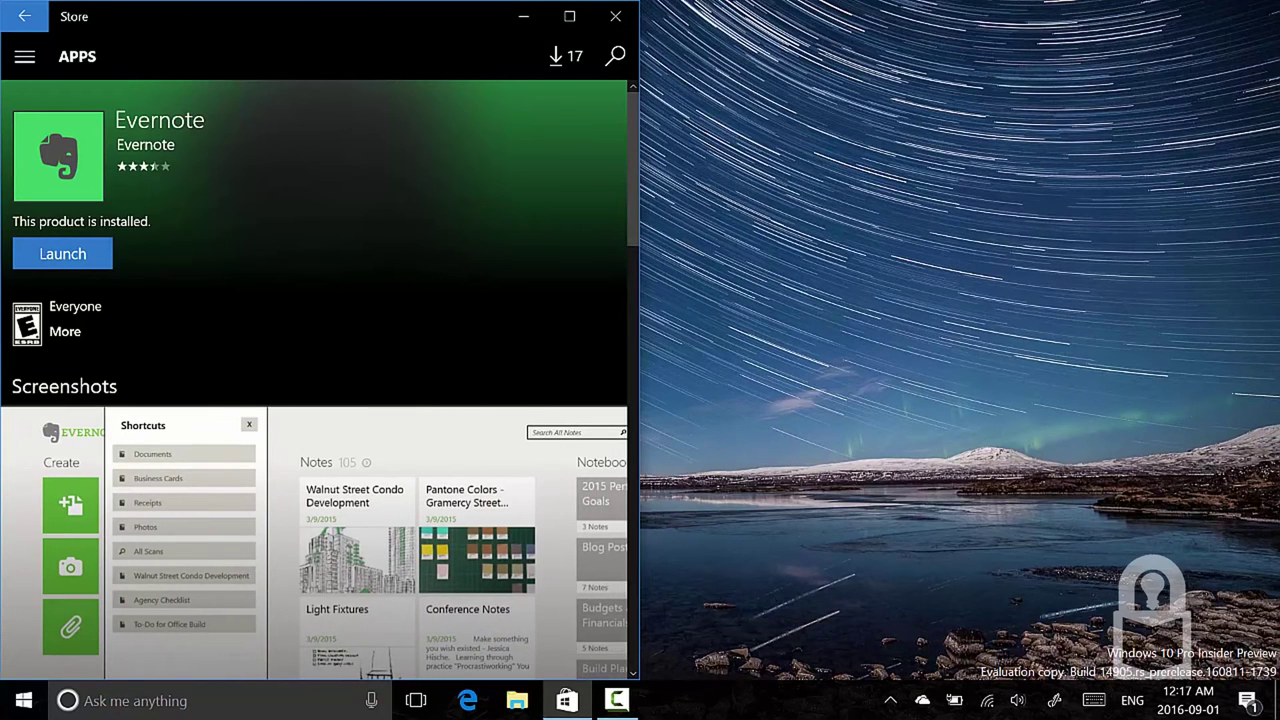
{"action": "double_click", "coordinate": [360, 22]}
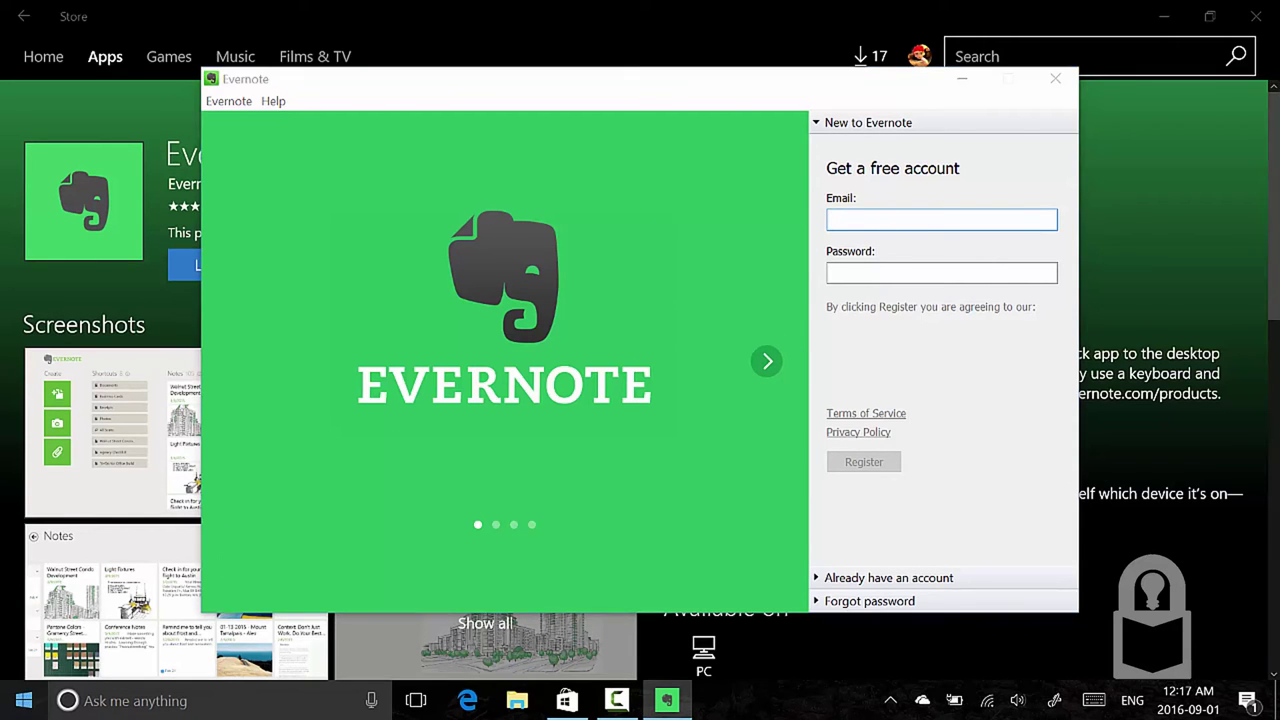
Search Windows for "evernote" and pin the new Evernote app to Start.
{"action": "key", "text": "super"}
{"action": "key", "text": "super"}
{"action": "key", "text": "super"}
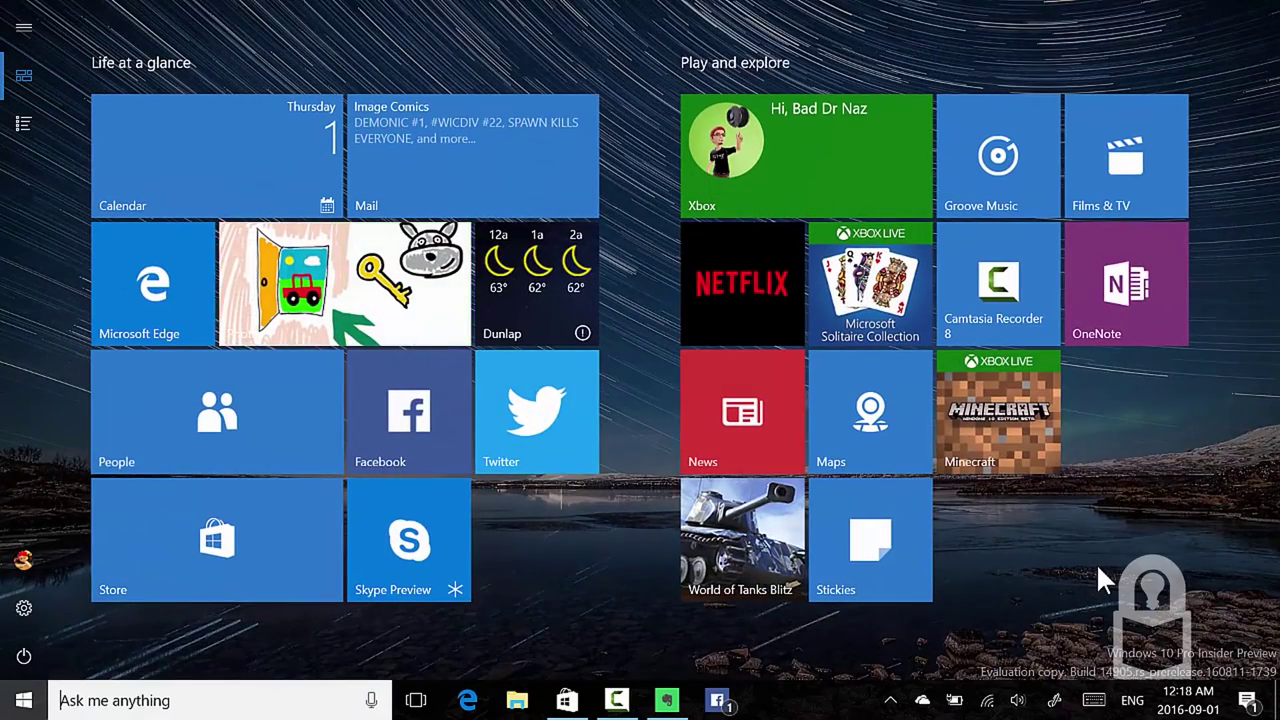
{"action": "type", "text": "e"}
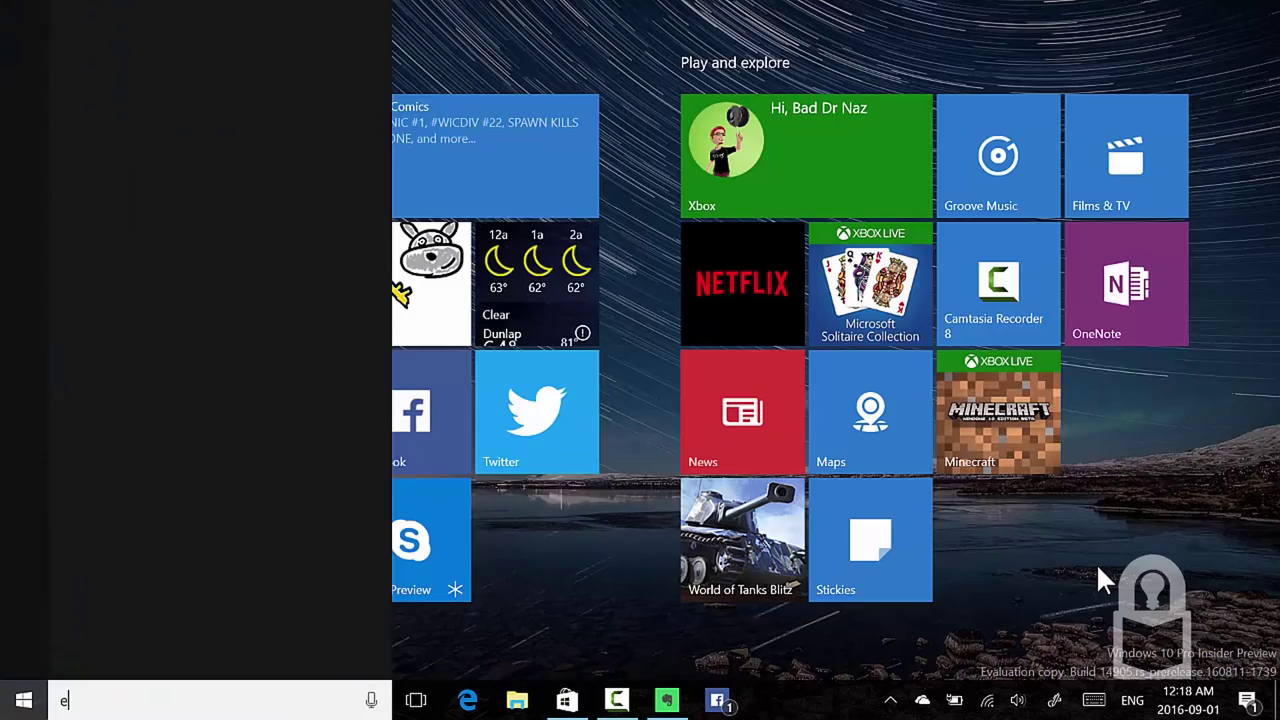
{"action": "type", "text": "vernote"}
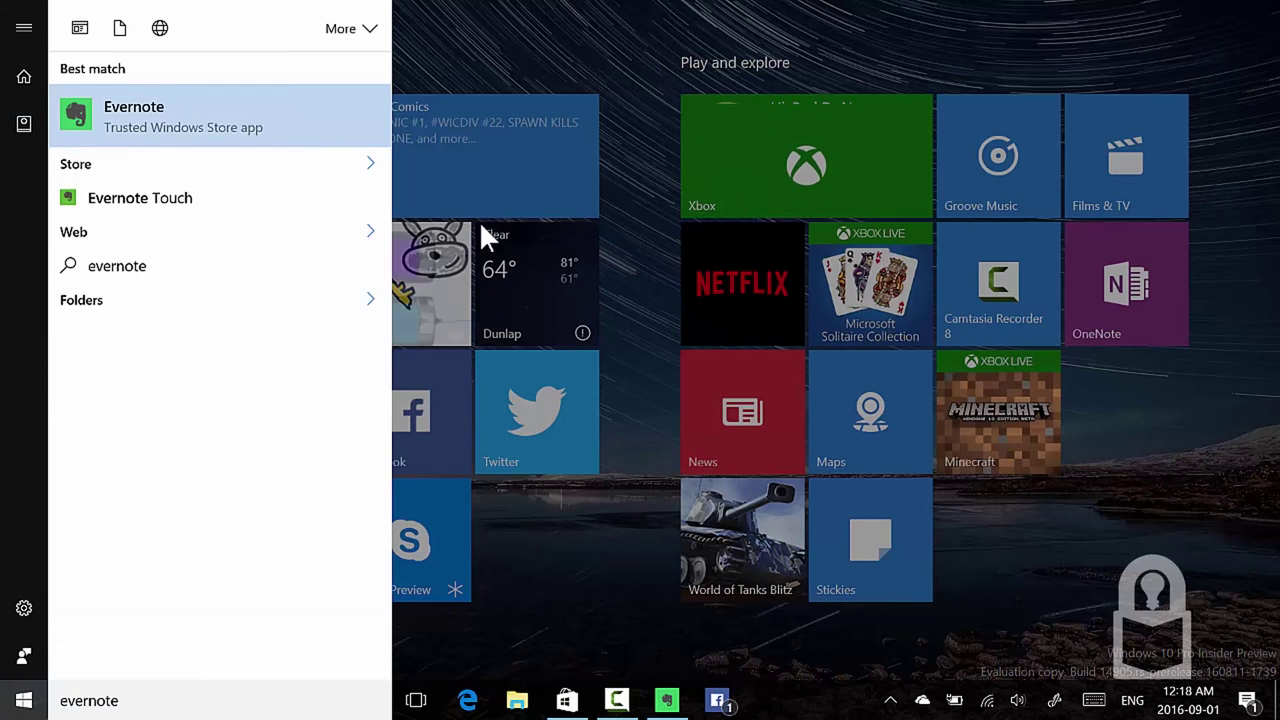
{"action": "right_click", "coordinate": [161, 132]}
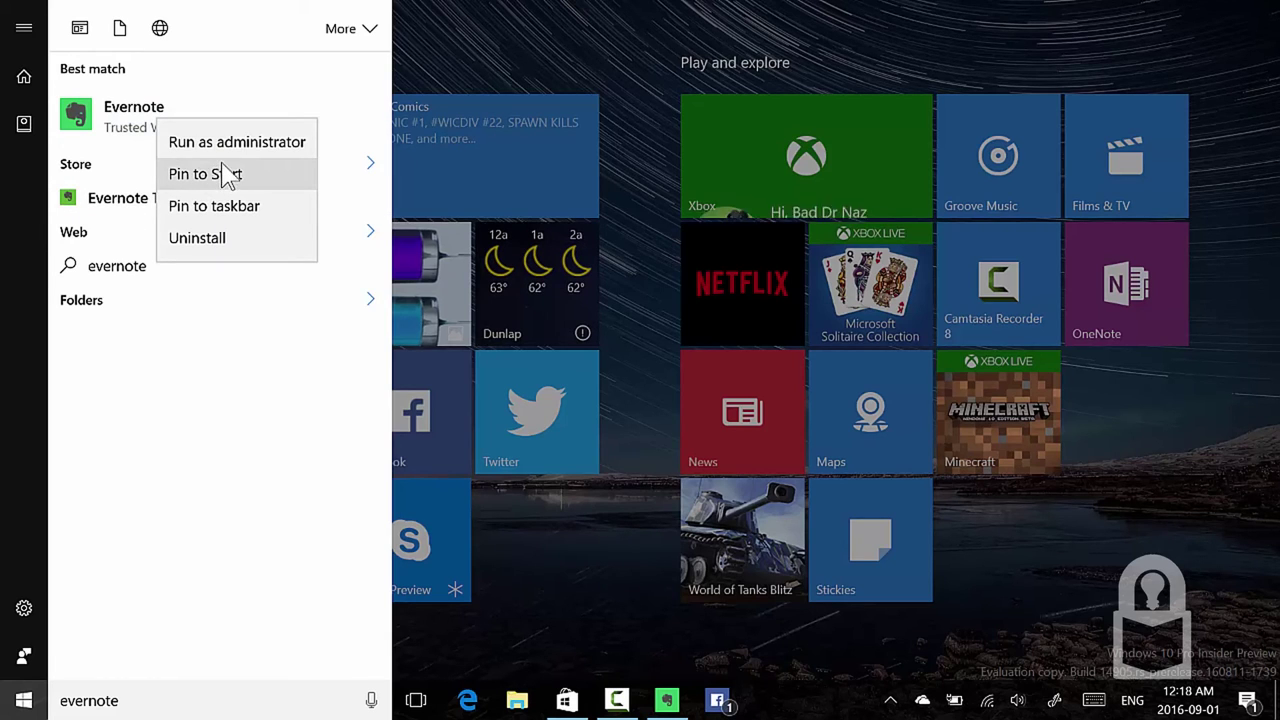
{"action": "left_click", "coordinate": [265, 183]}
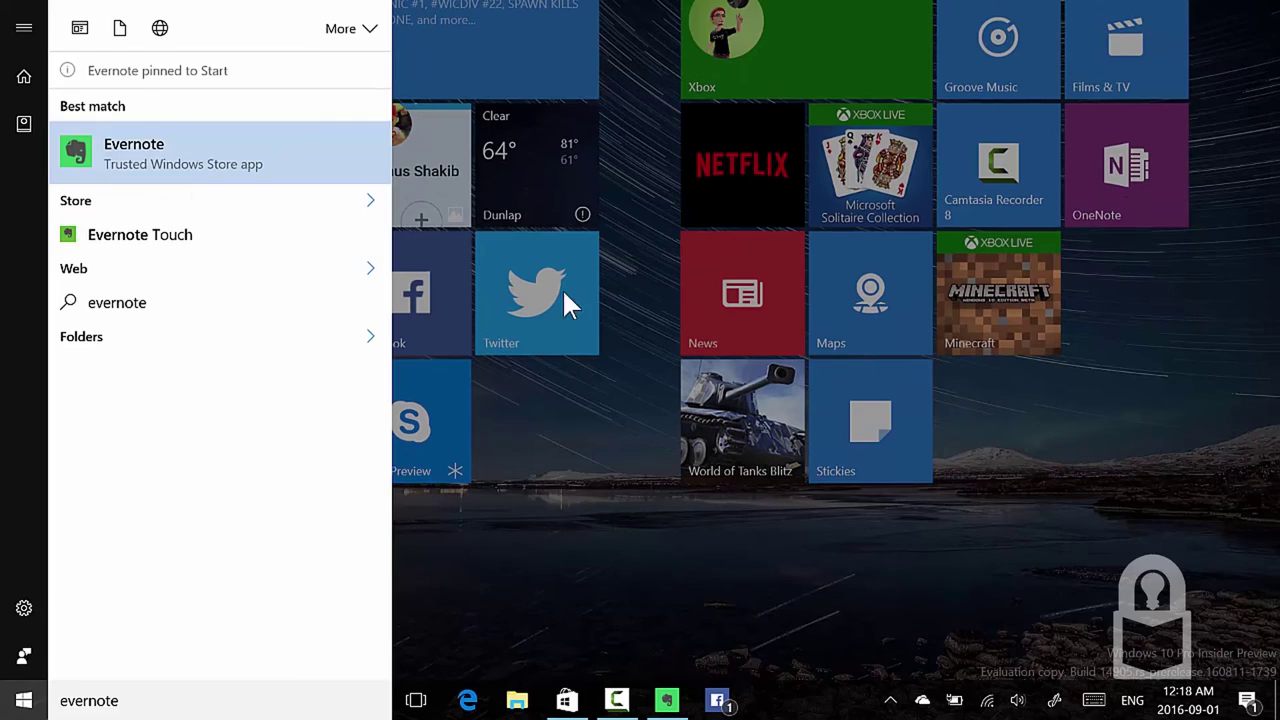
Move the Evernote tile on Start into the free spot beside the Skype Preview tile and launch Evernote from it.
{"action": "left_click", "coordinate": [590, 458]}
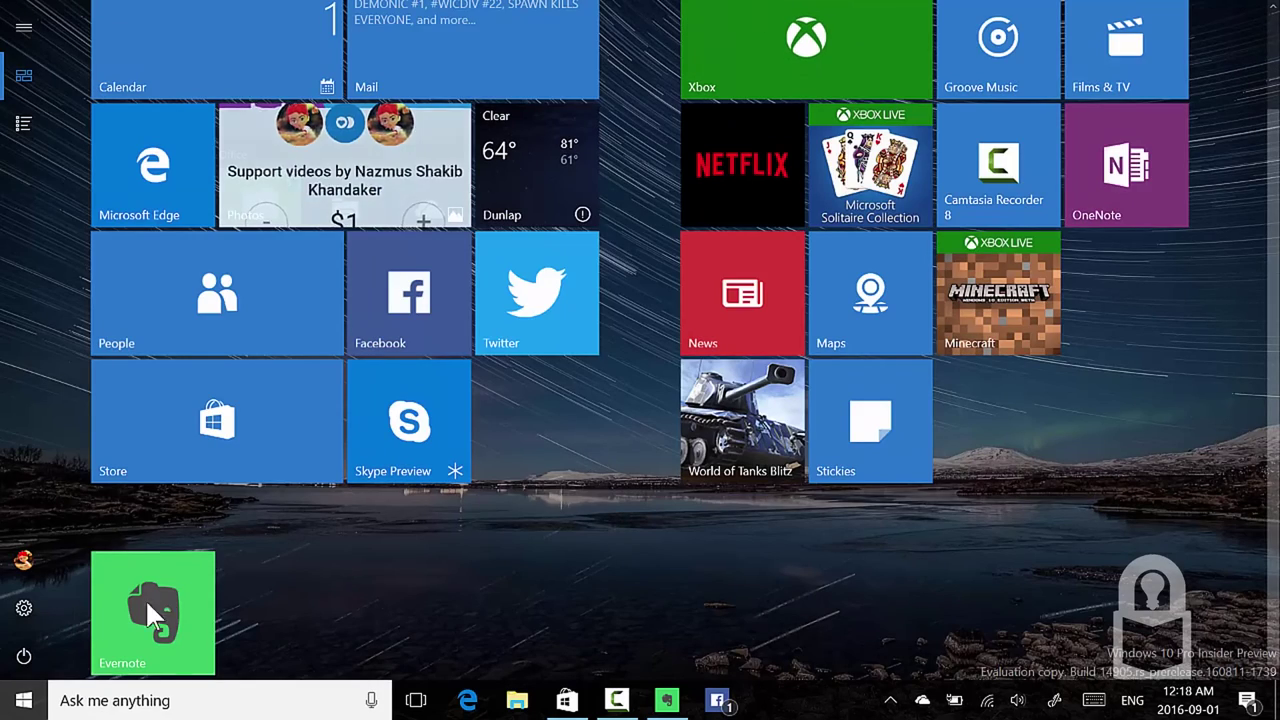
{"action": "left_click_drag", "start_coordinate": [179, 592], "coordinate": [520, 457]}
{"action": "left_click", "coordinate": [530, 528]}
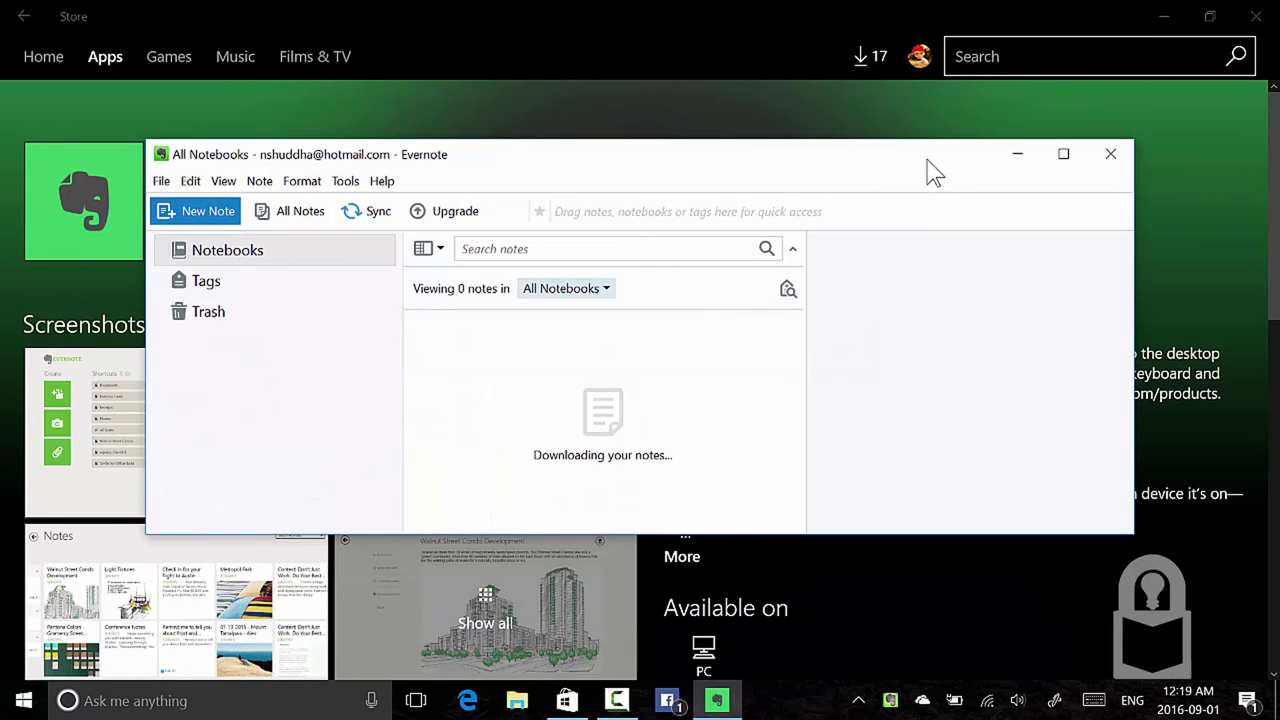
Switch to the Store, resume all paused downloads in its download queue, and close the Store.
{"action": "left_click", "coordinate": [933, 136]}
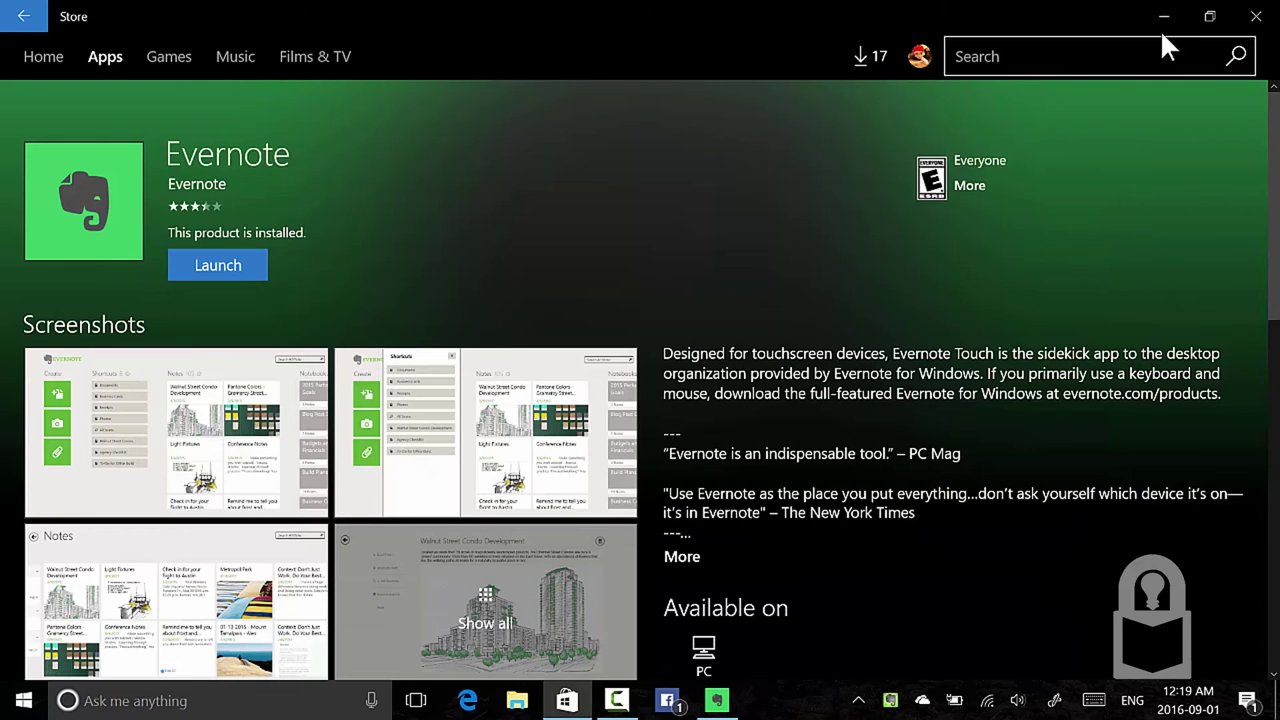
{"action": "left_click", "coordinate": [871, 52]}
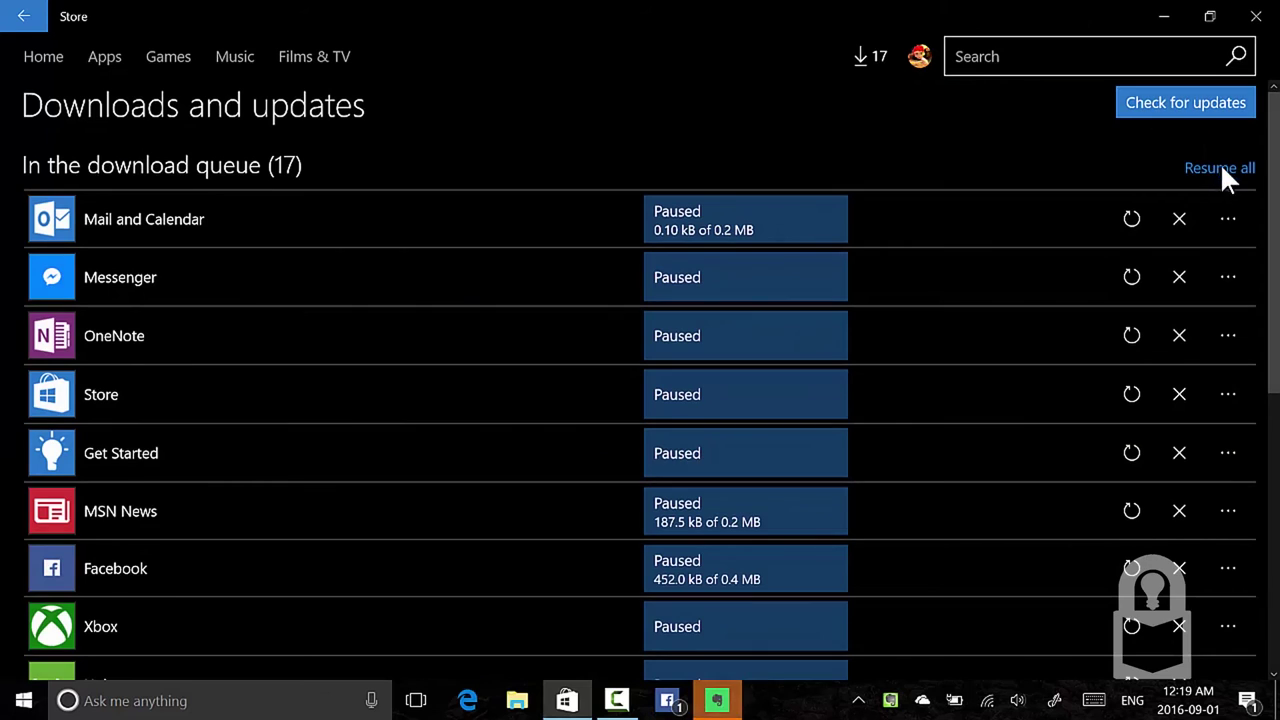
{"action": "left_click", "coordinate": [1222, 172]}
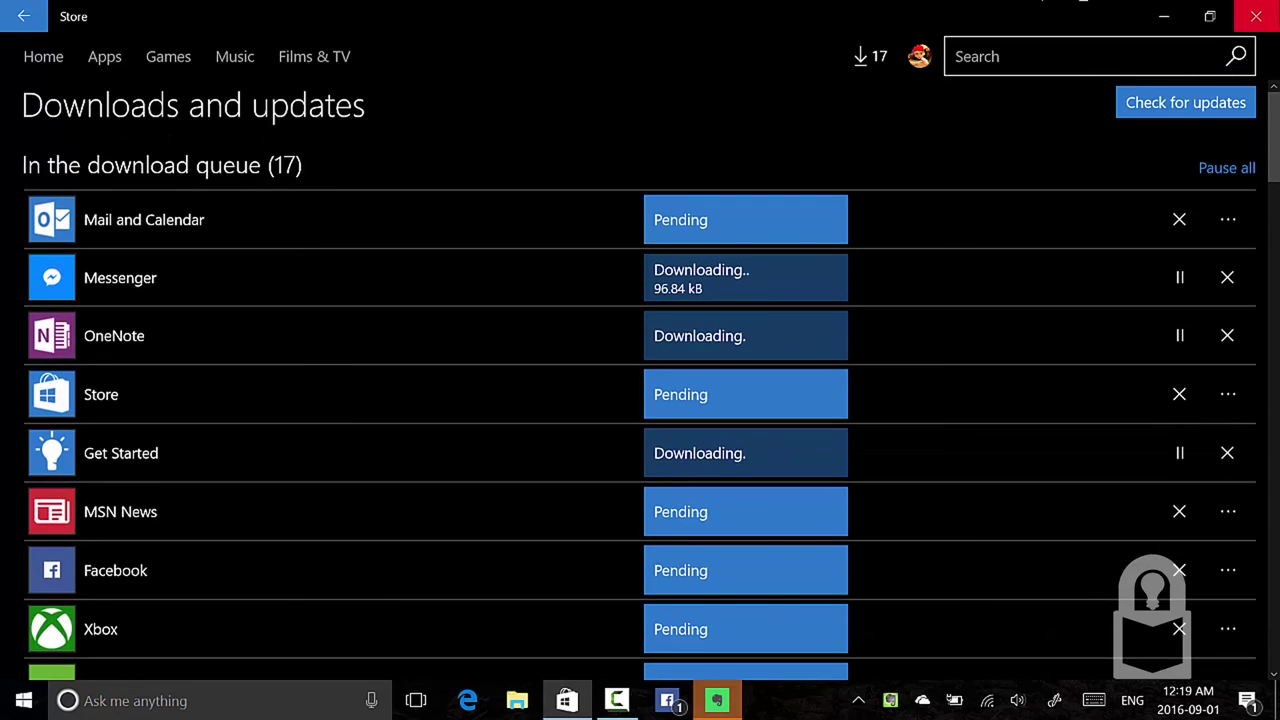
{"action": "left_click", "coordinate": [1256, 16]}
Maximize the Evernote window, view the app's version information, and close Evernote.
{"action": "double_click", "coordinate": [929, 156]}
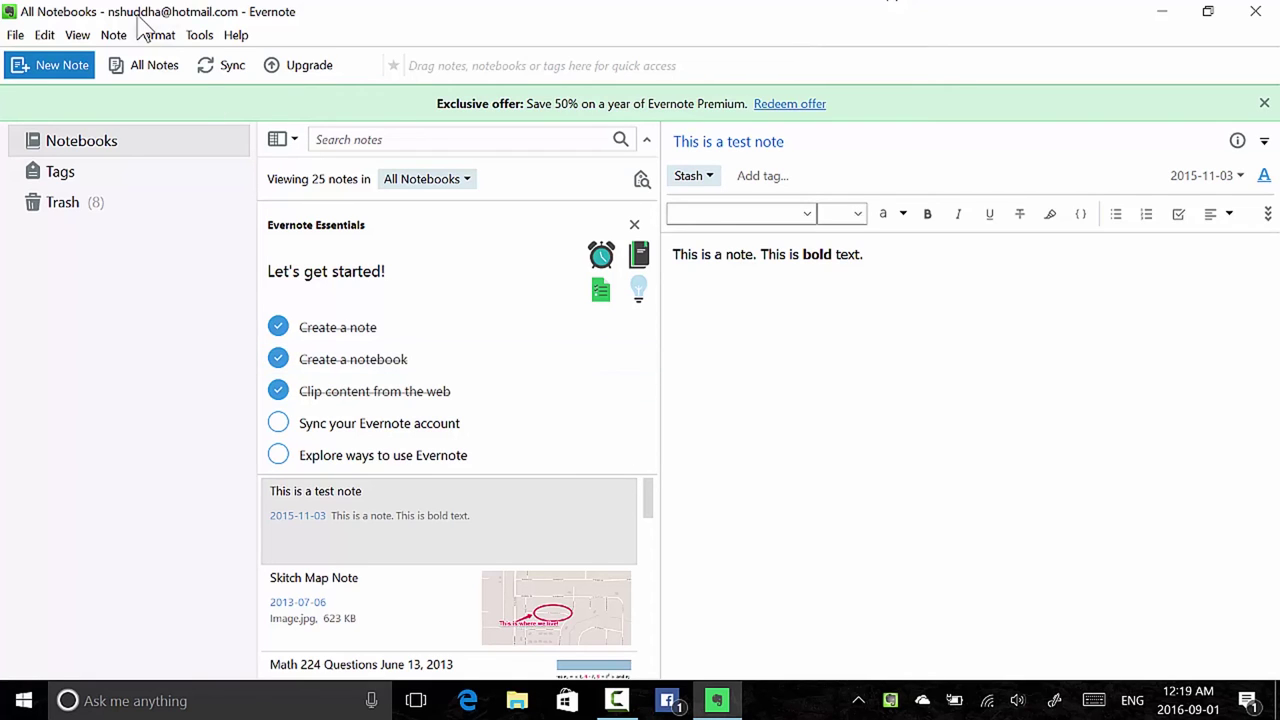
{"action": "left_click", "coordinate": [234, 35]}
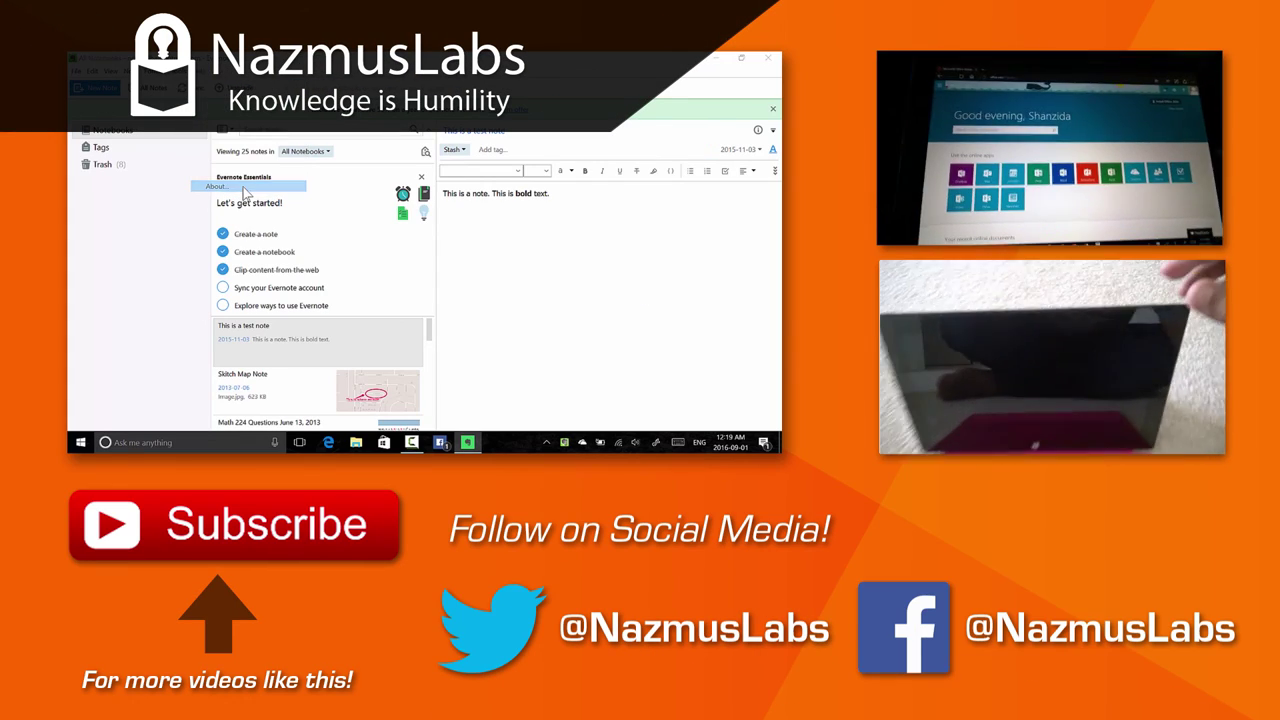
{"action": "left_click", "coordinate": [243, 190]}
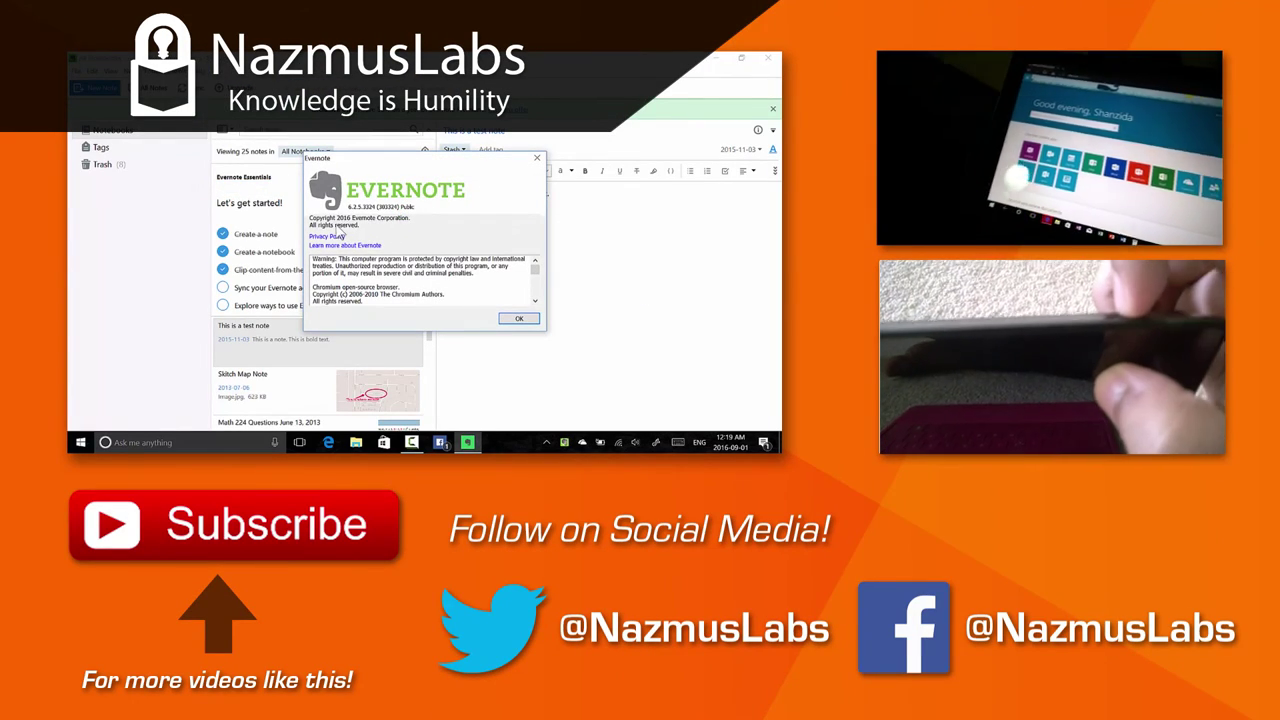
{"action": "left_click", "coordinate": [514, 319]}
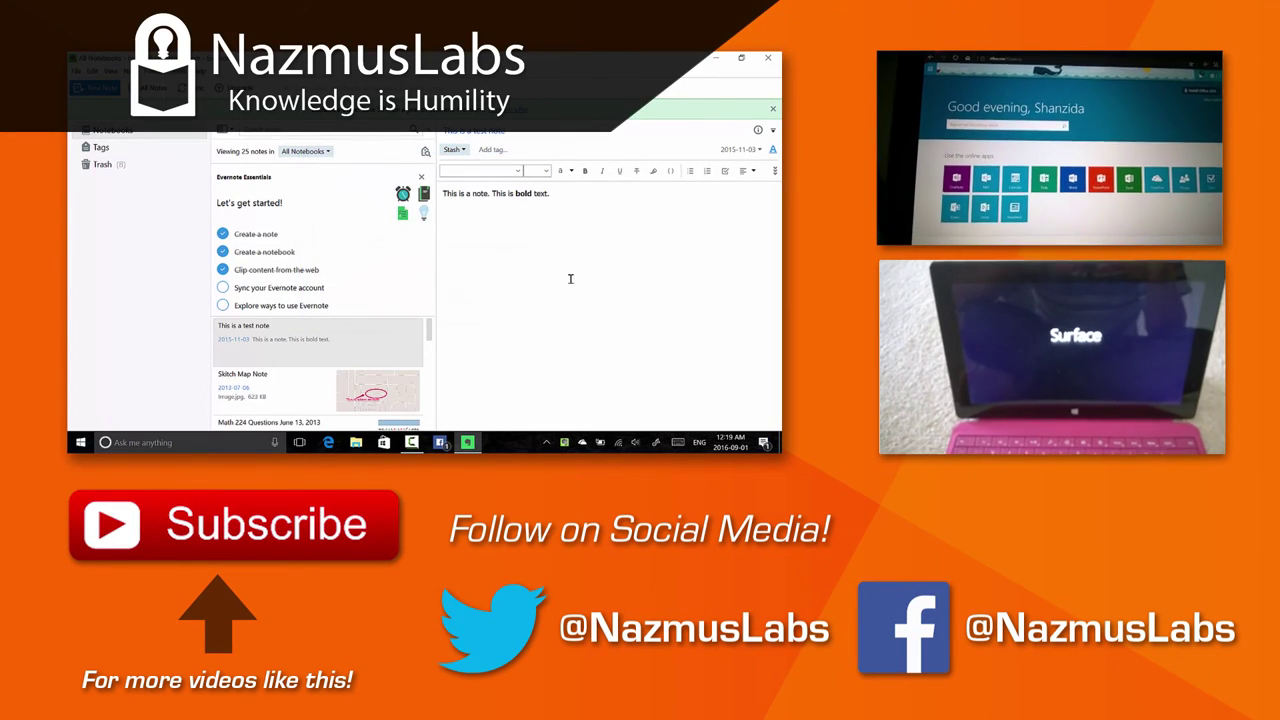
{"action": "left_click", "coordinate": [767, 57]}
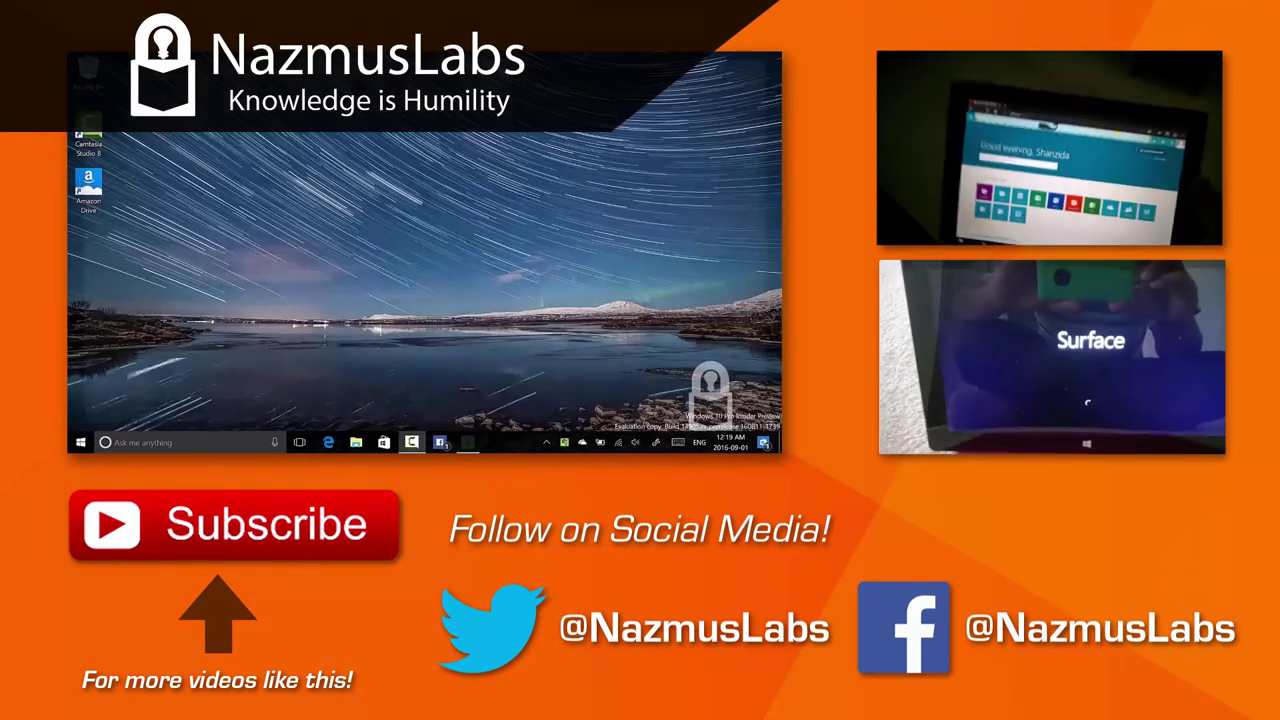